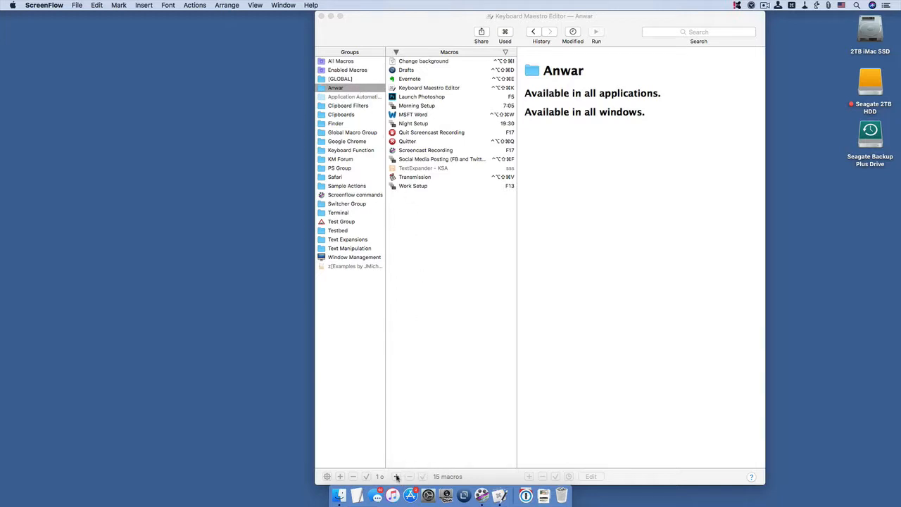
Create a new macro in the selected group and name it "Start Pages".
click(396, 478)
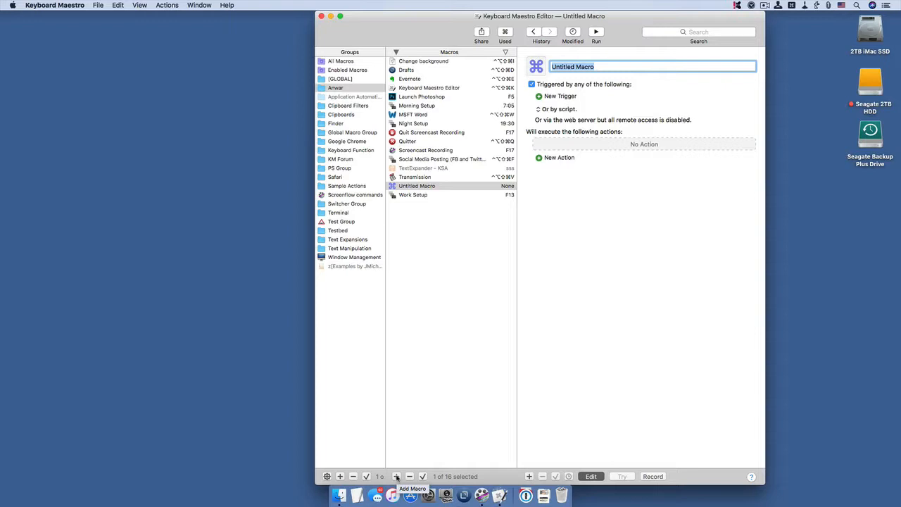
text(S)
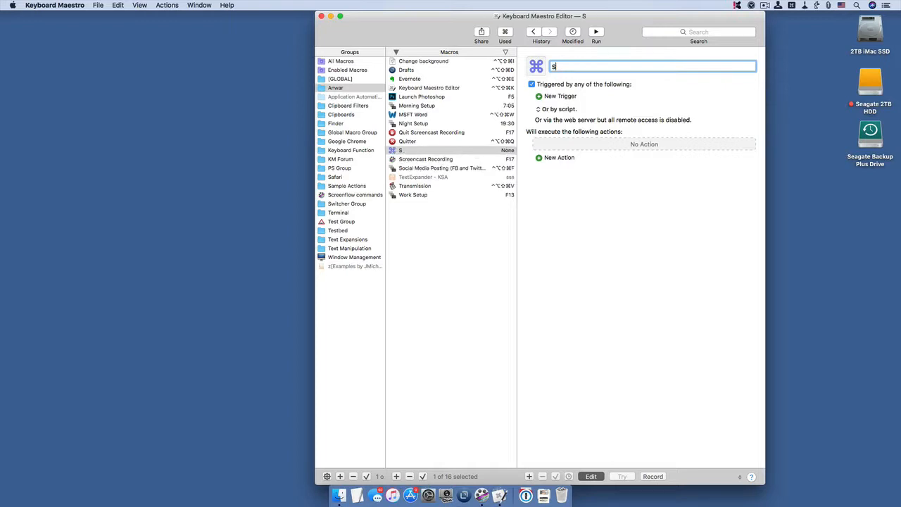
text(tae)
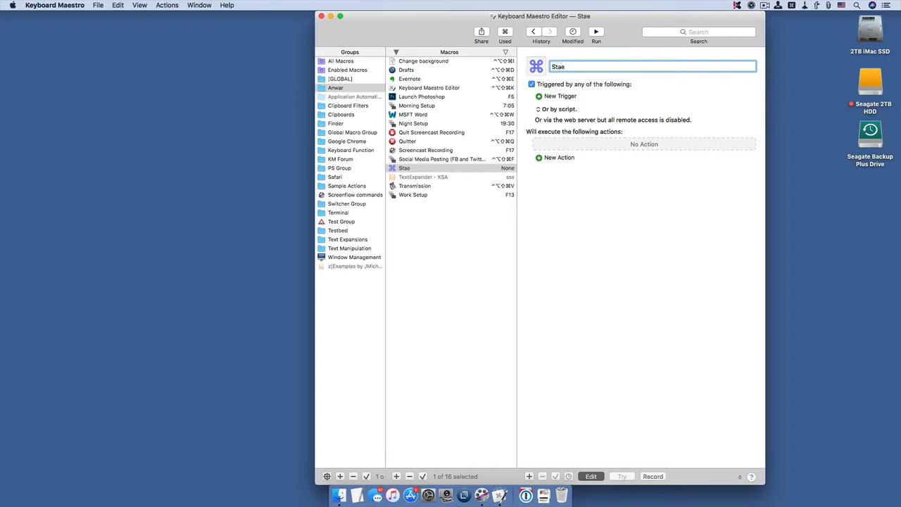
key(BackSpace)
text(rt Pa)
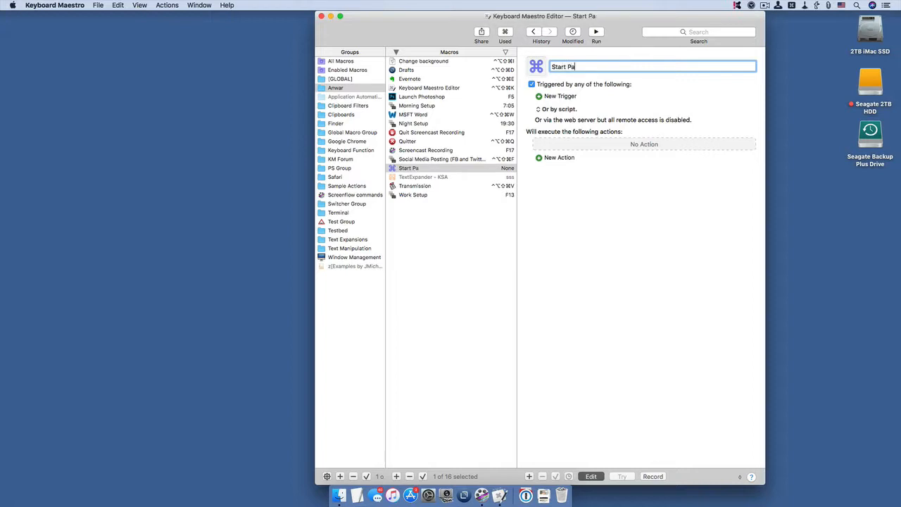
text(ges)
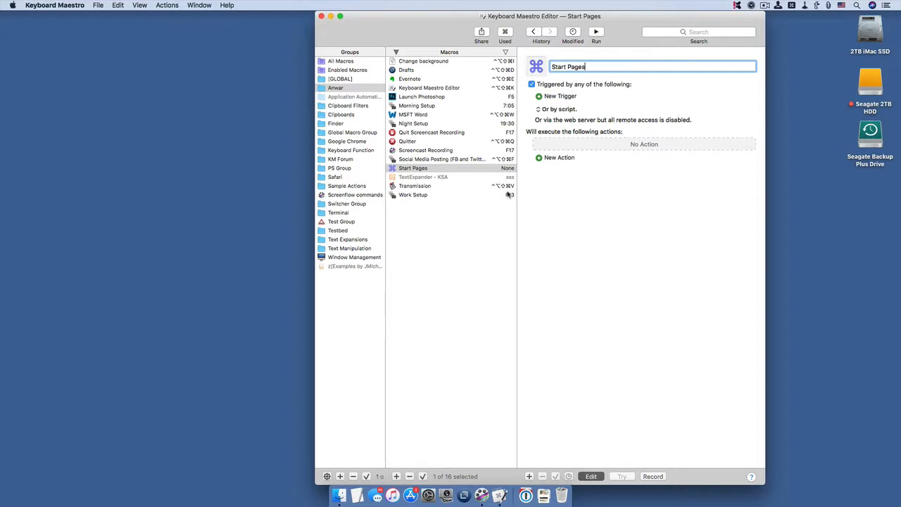
Add an Activate a Specific Application action to the Start Pages macro and set its application to Pages.app.
click(561, 158)
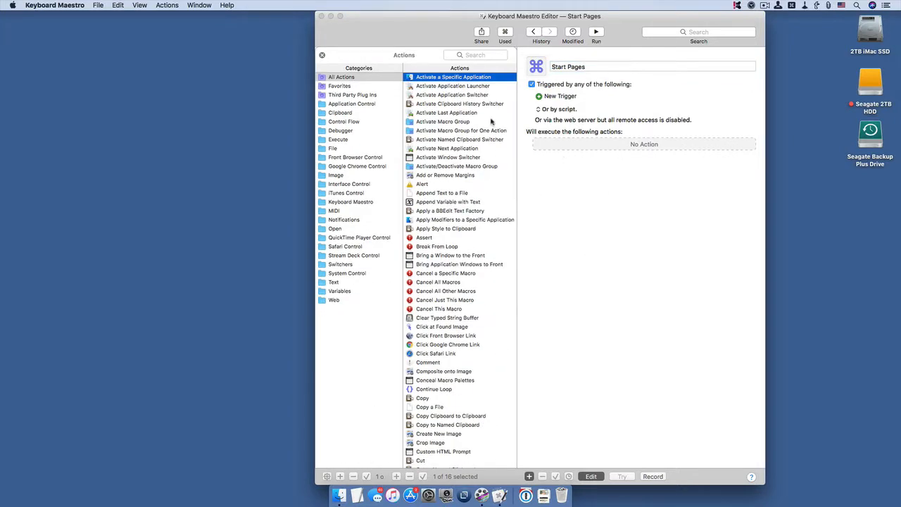
double_click(449, 79)
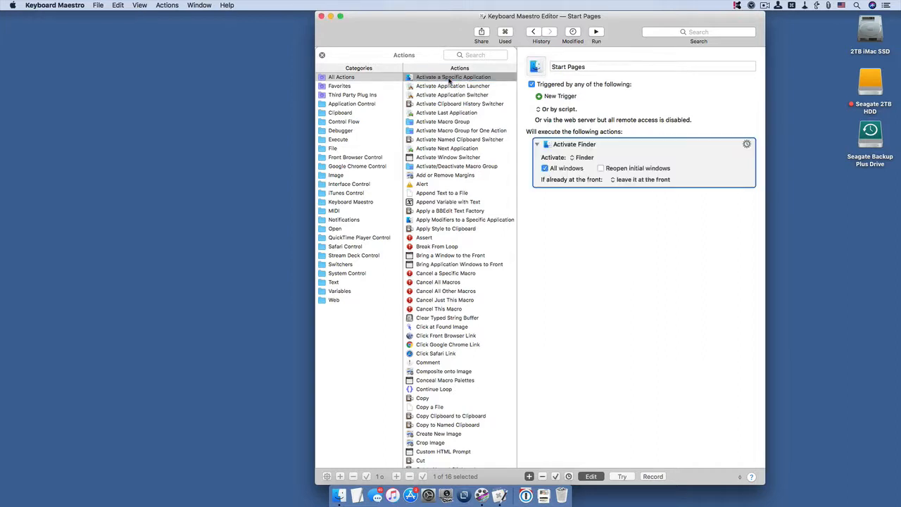
click(574, 158)
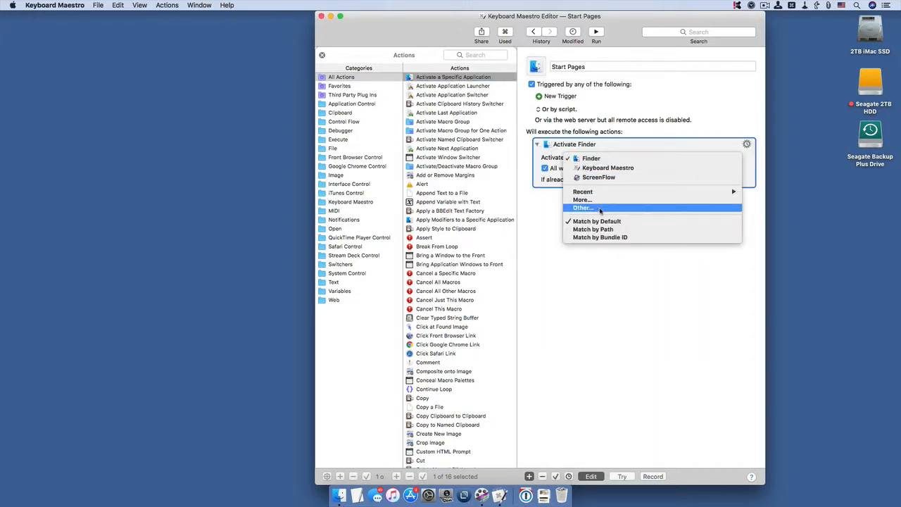
mouse_move(594, 197)
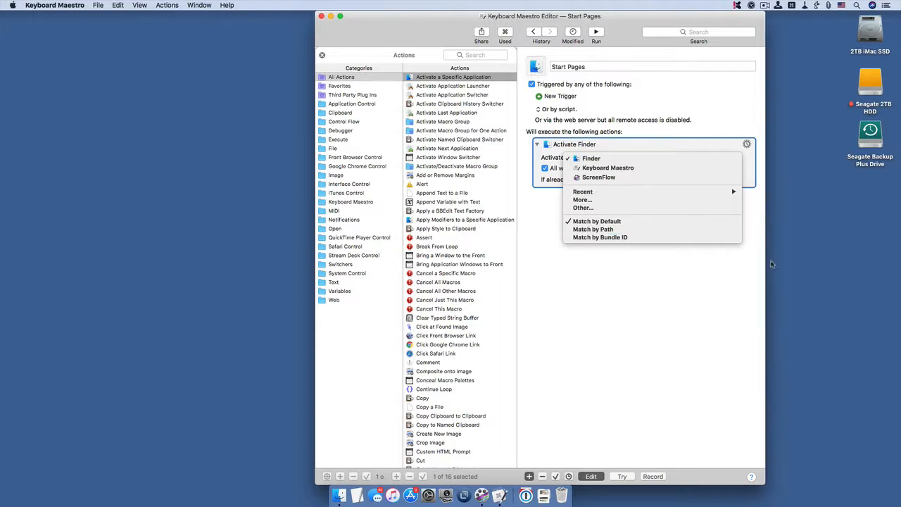
click(625, 209)
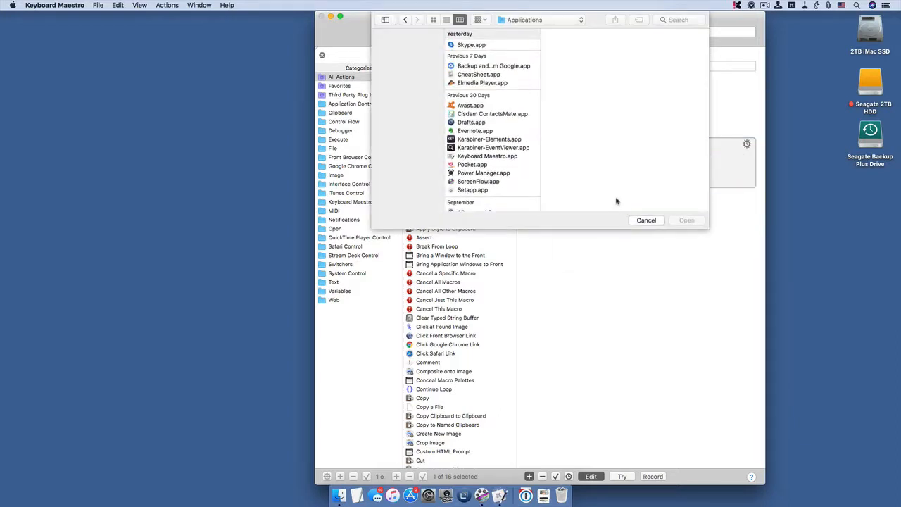
click(672, 20)
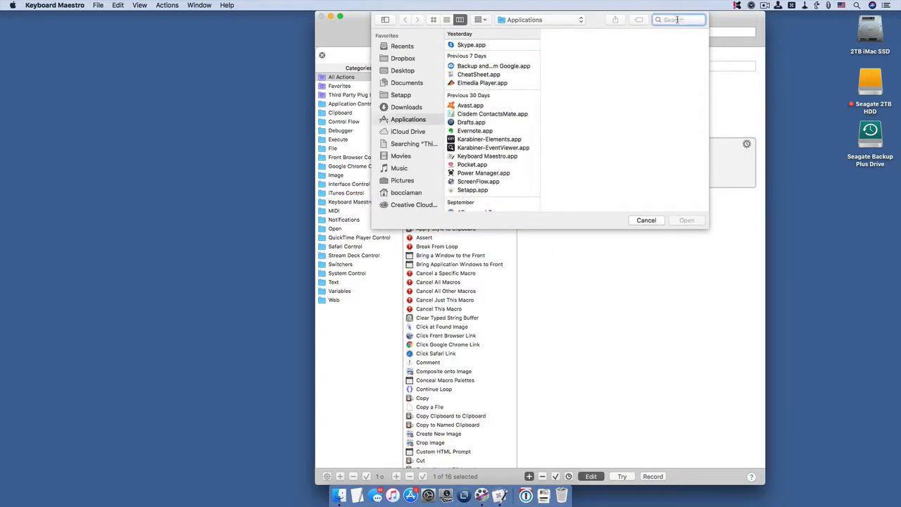
text(pages)
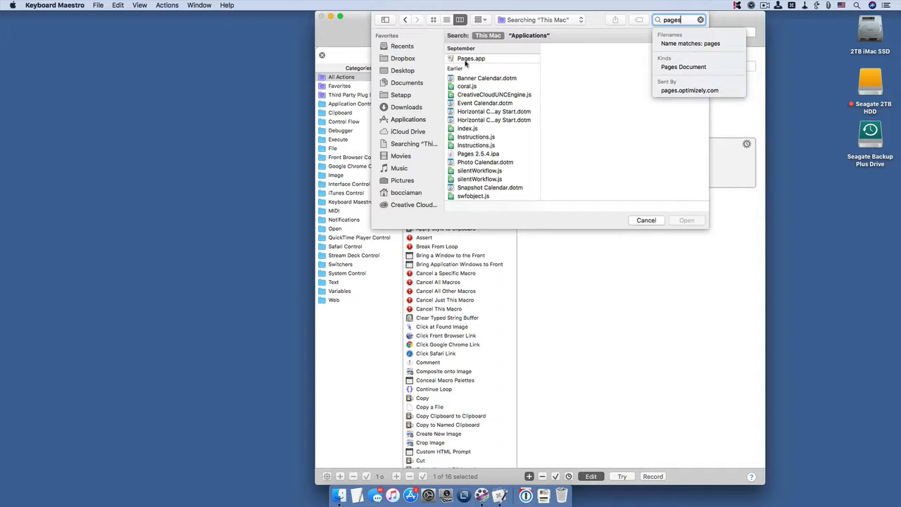
click(466, 59)
click(682, 220)
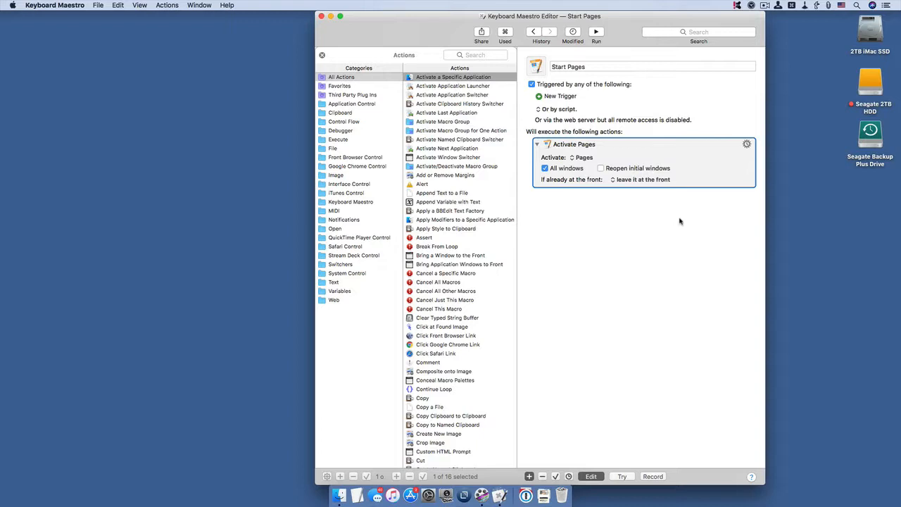
Add a Hot Key Trigger to the Start Pages macro using Control+Option+Shift+Command+P.
click(560, 110)
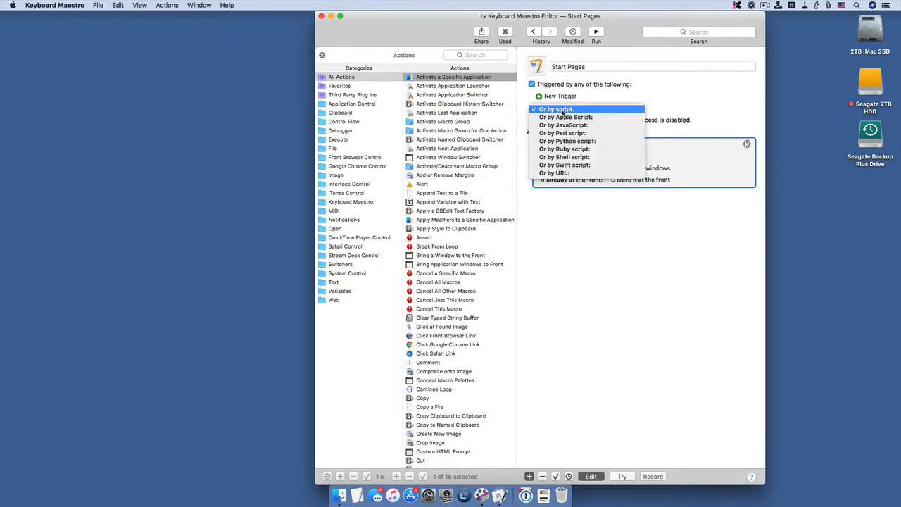
click(587, 104)
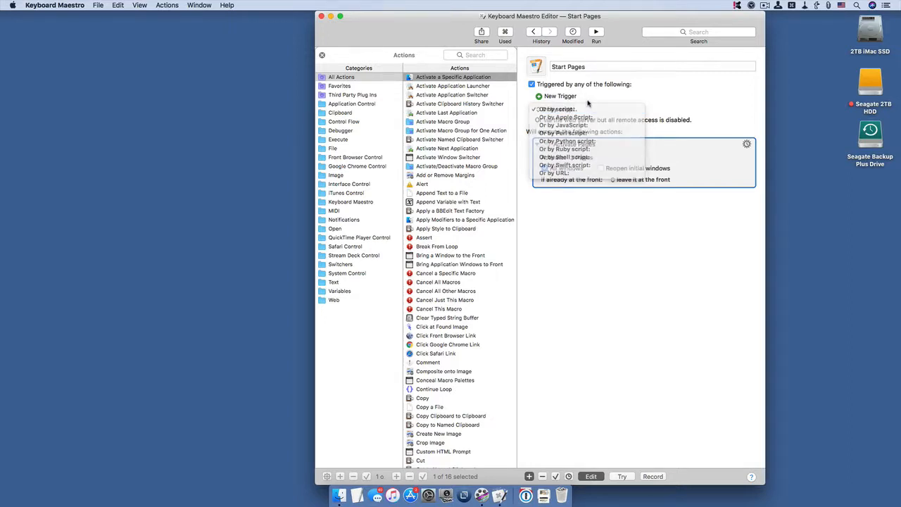
click(562, 97)
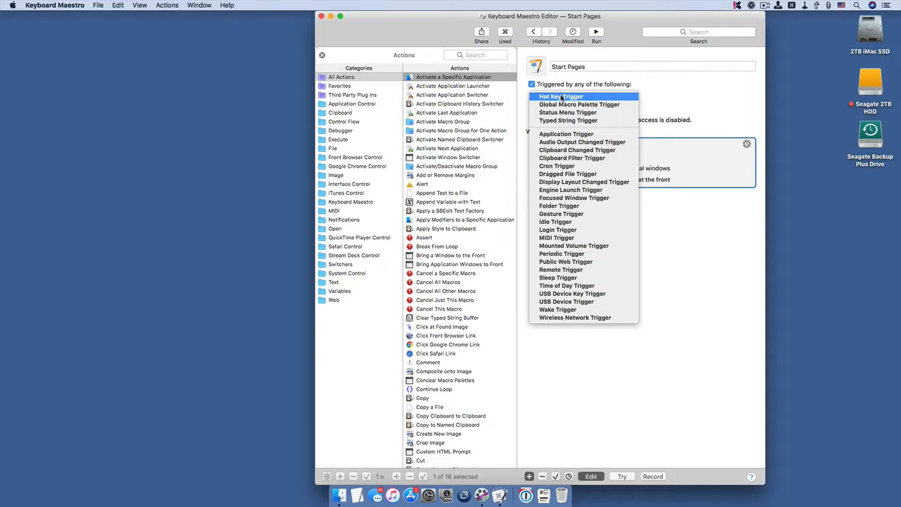
click(562, 98)
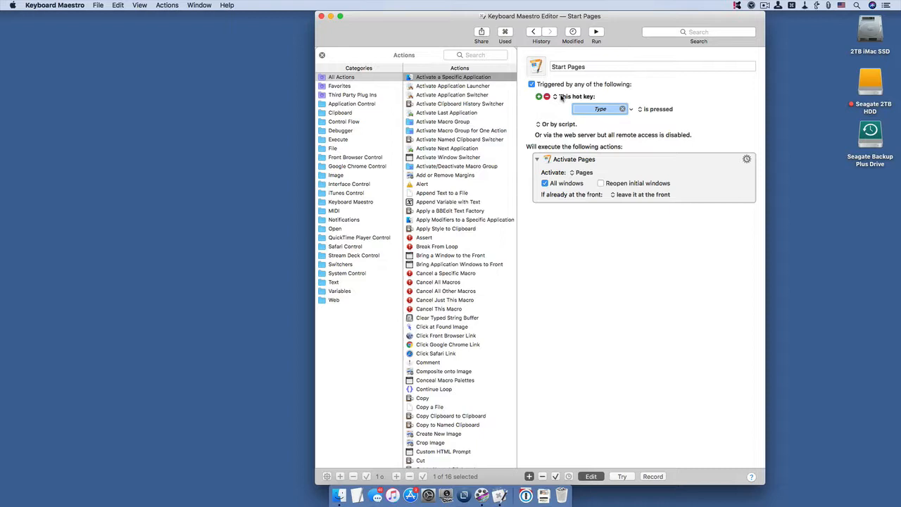
key(ctrl+alt+shift+super+p)
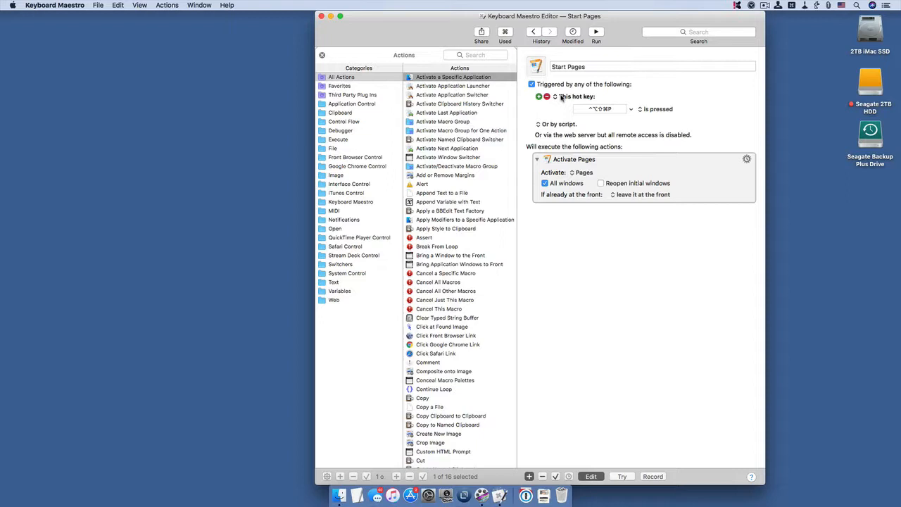
Finish editing and test the Start Pages macro with its hot key, closing Pages again.
click(587, 477)
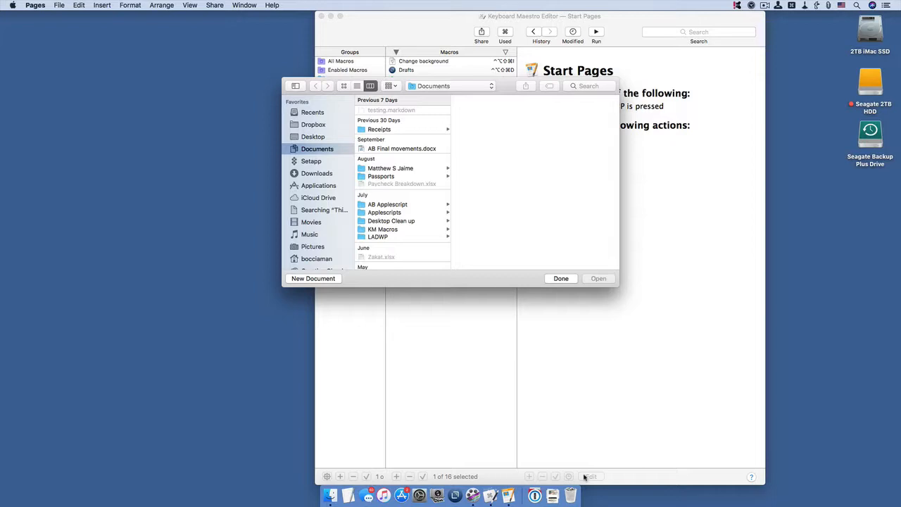
key(super+q)
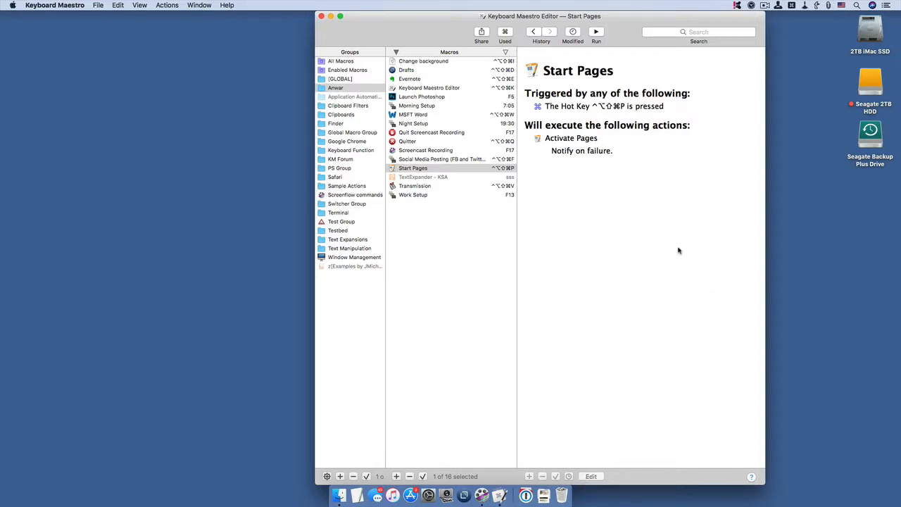
Replace the hot key trigger of the Start Pages macro with a Global Macro Palette Trigger.
click(591, 478)
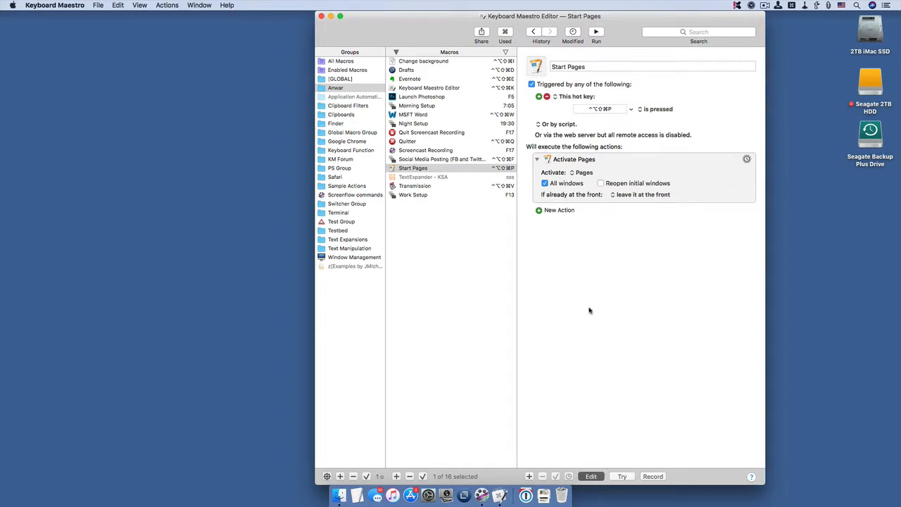
click(631, 109)
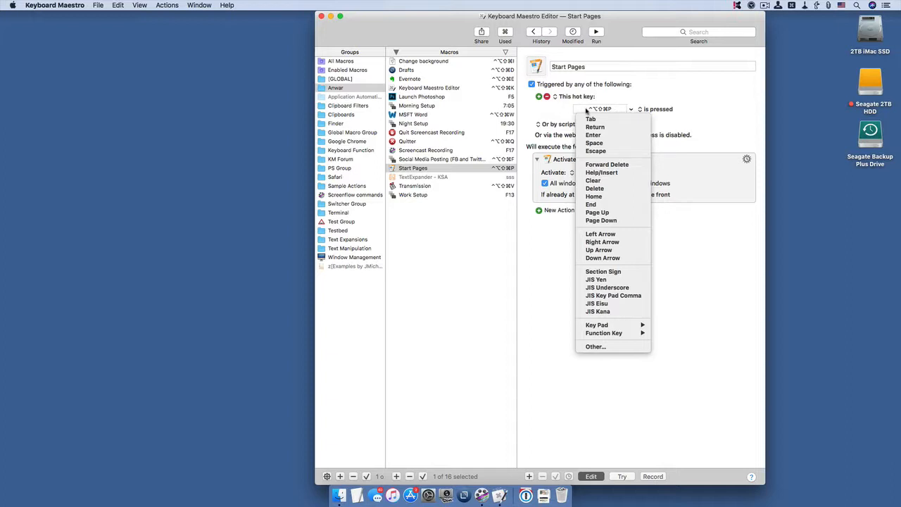
click(570, 100)
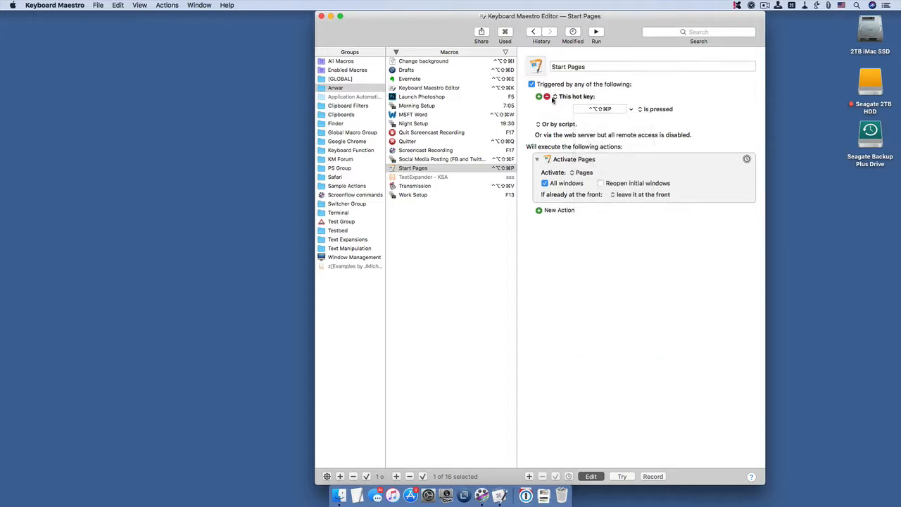
click(548, 96)
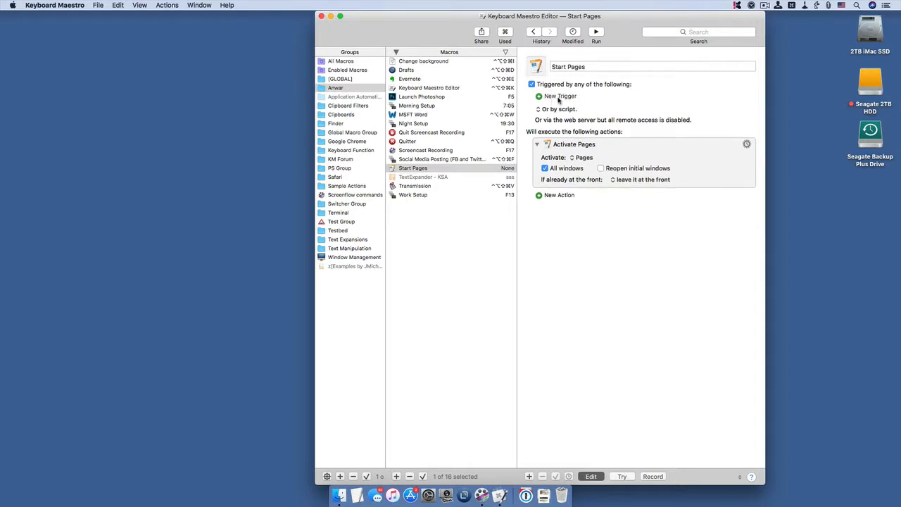
click(560, 99)
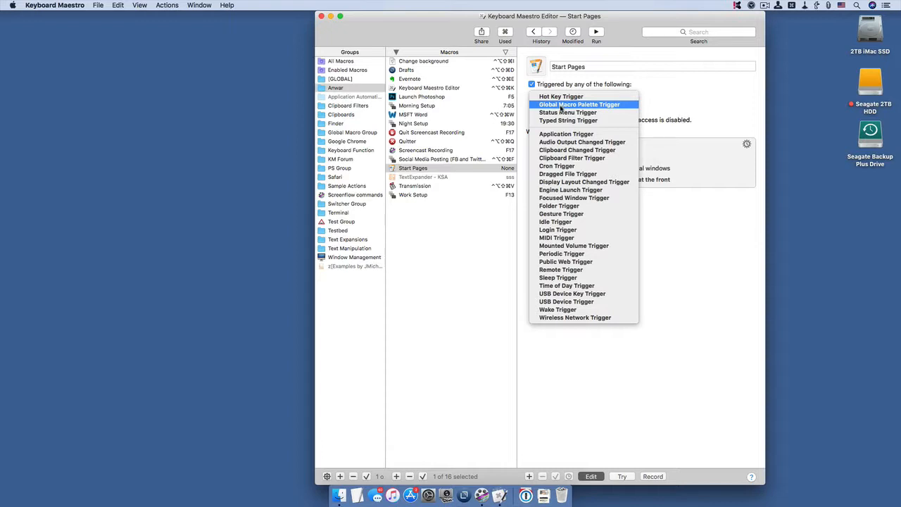
click(561, 105)
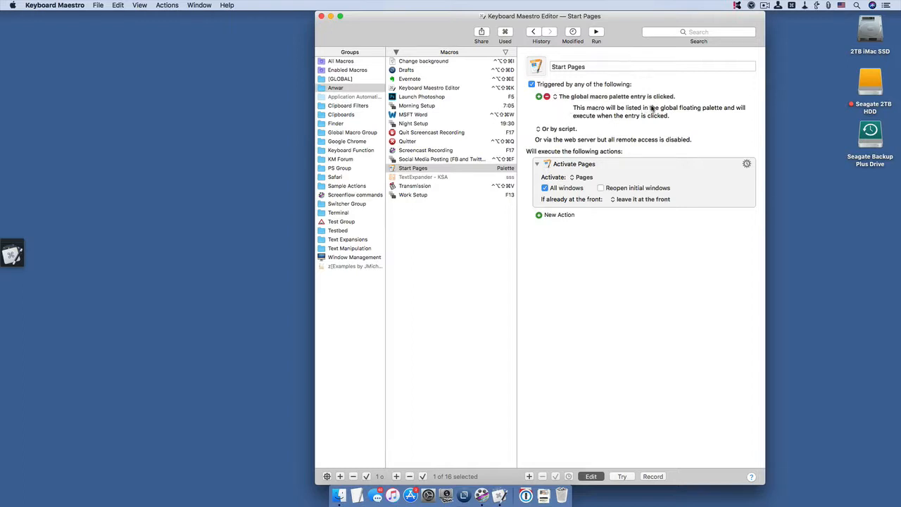
Finish editing and run Start Pages from the floating global macro palette.
click(792, 6)
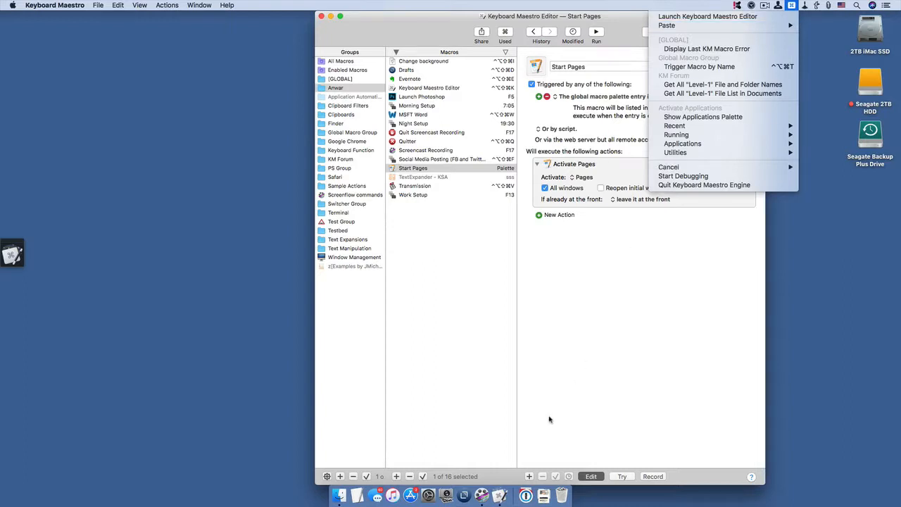
click(591, 477)
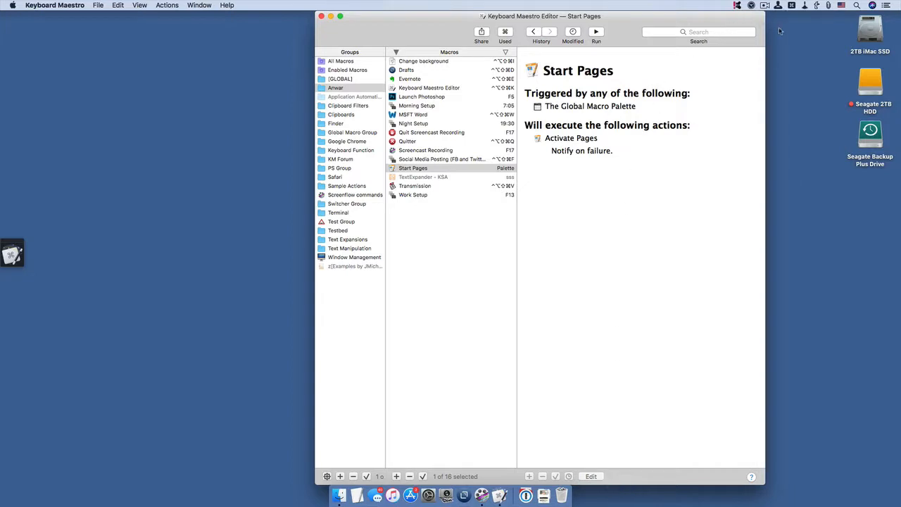
click(794, 6)
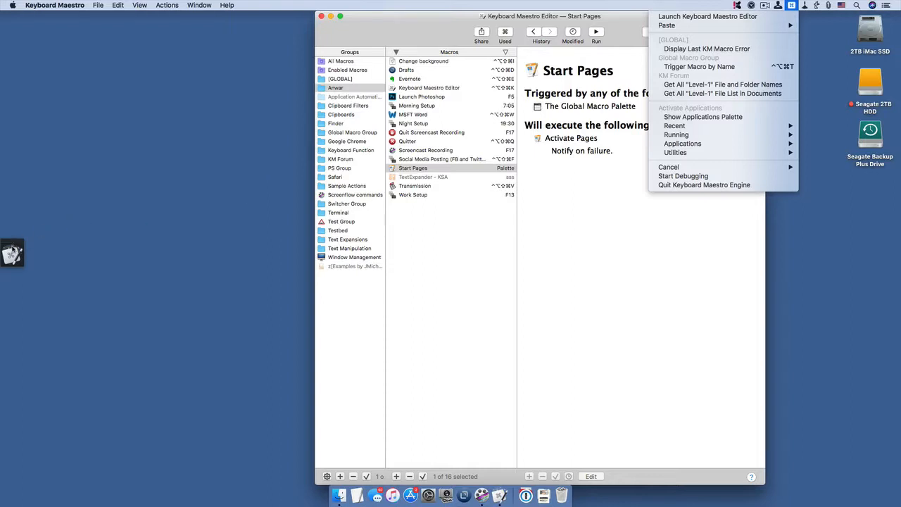
click(13, 255)
mouse_move(13, 259)
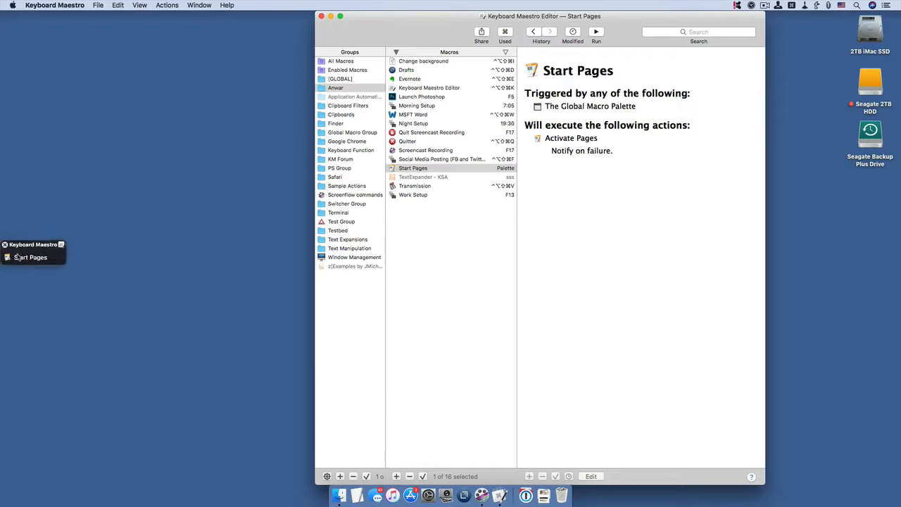
click(21, 258)
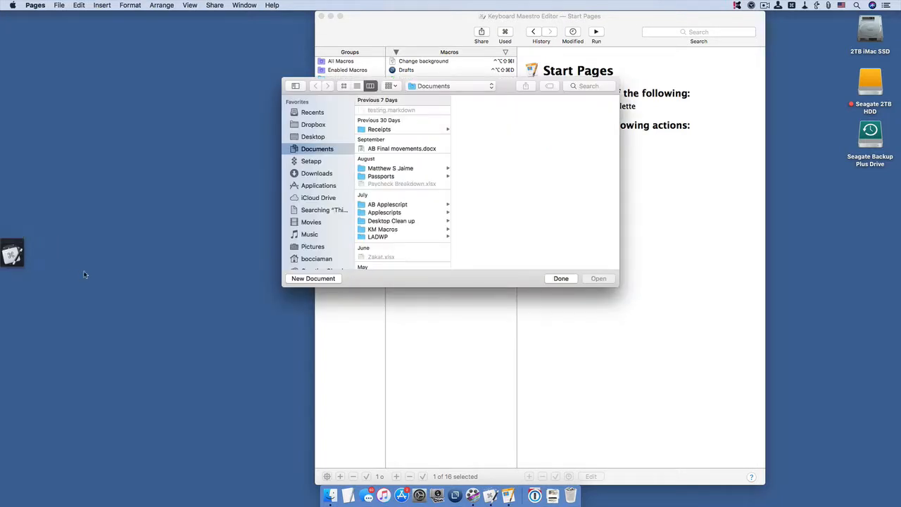
Quit Pages and switch back to Keyboard Maestro Editor.
key(super+q)
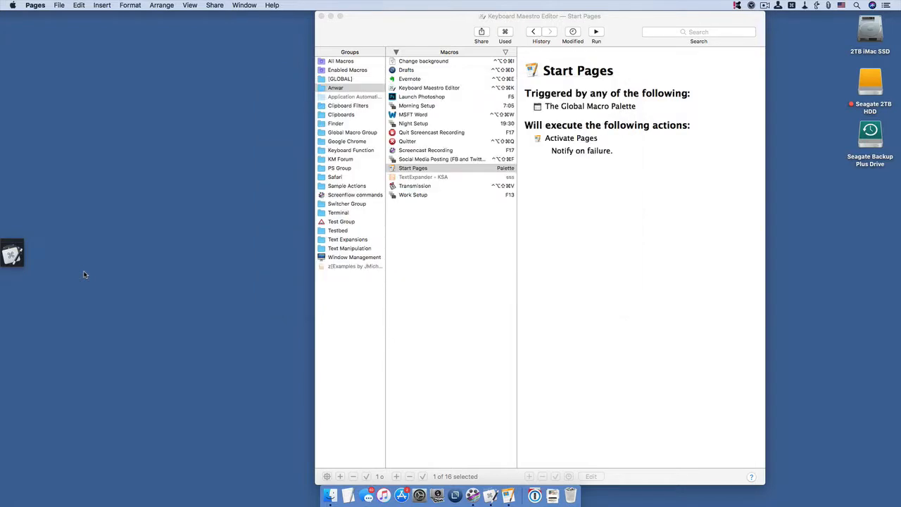
key(super+Tab)
key(super+Tab)
key(super+Tab)
key(super+Tab)
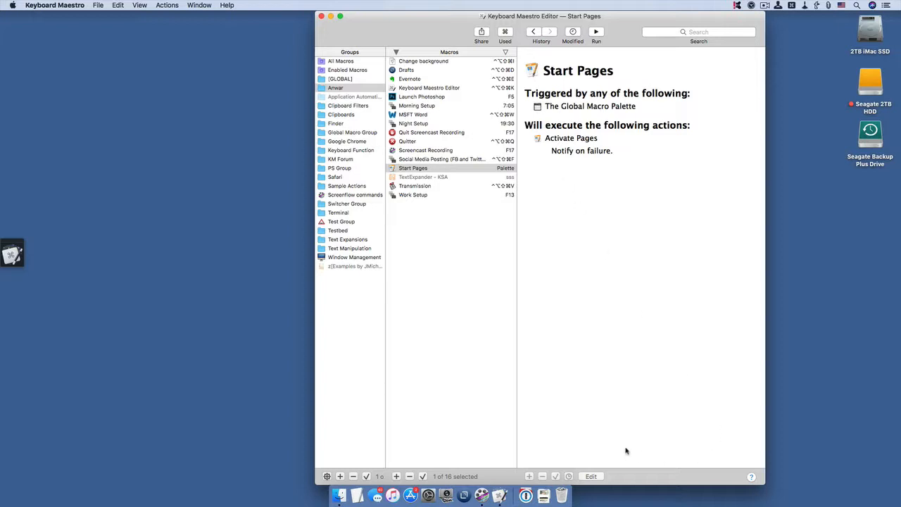
Replace the palette trigger of Start Pages with a Status Menu Trigger, finish editing and check the macro's entry in the status menu.
click(591, 477)
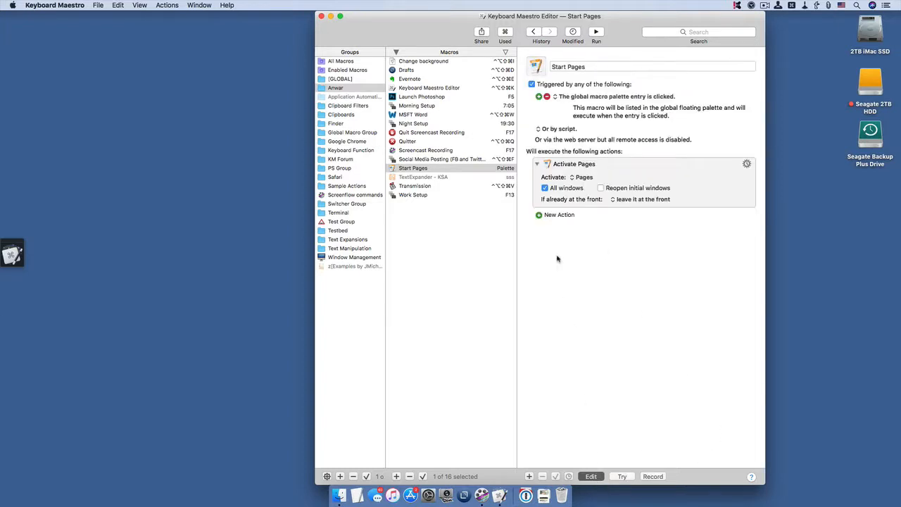
click(548, 97)
click(550, 98)
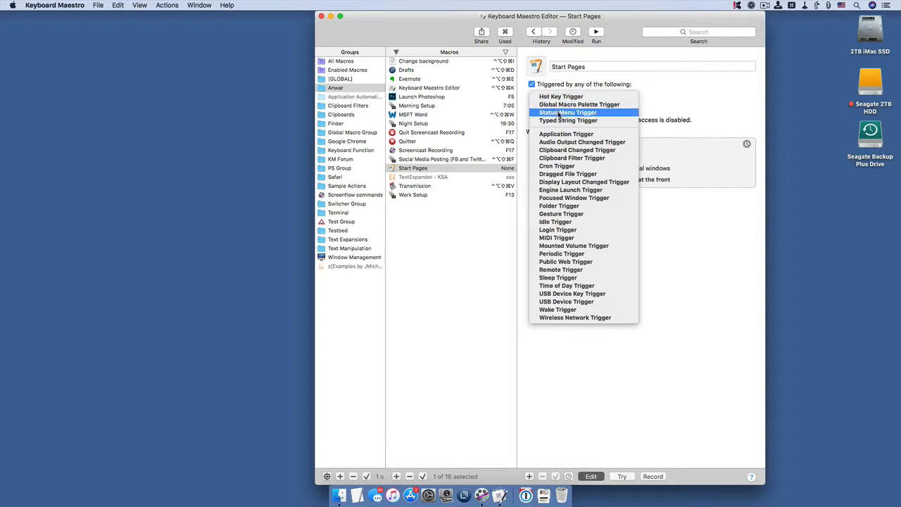
click(560, 115)
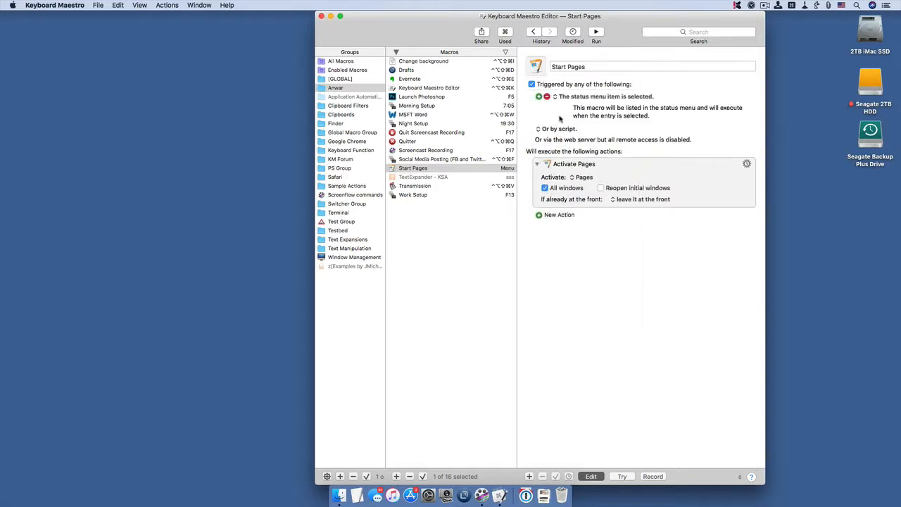
click(594, 477)
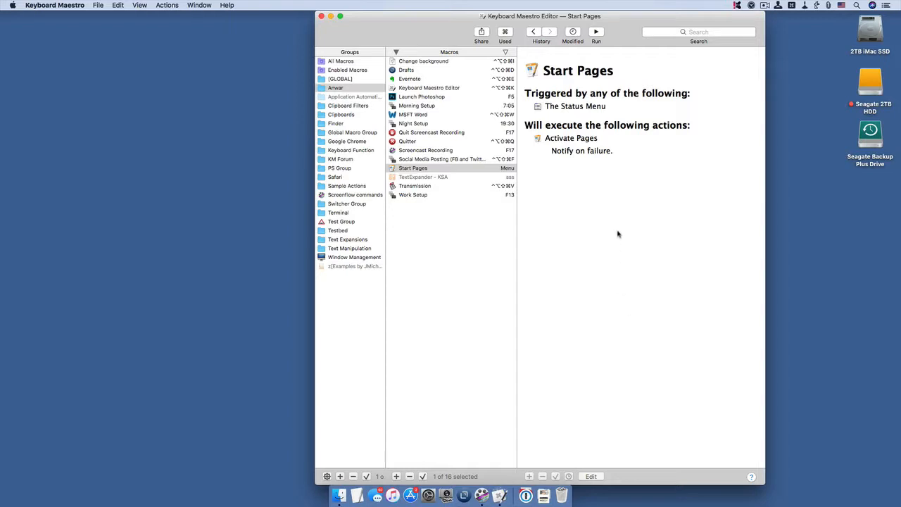
click(791, 6)
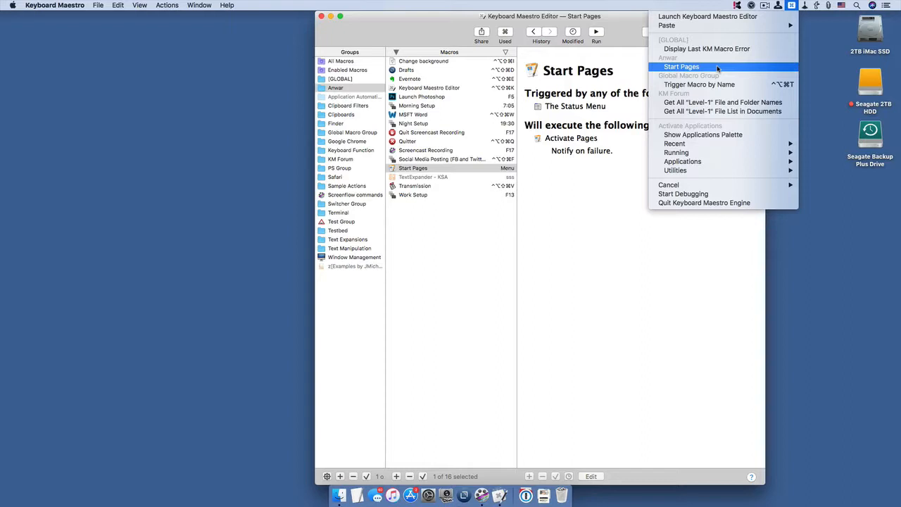
click(792, 5)
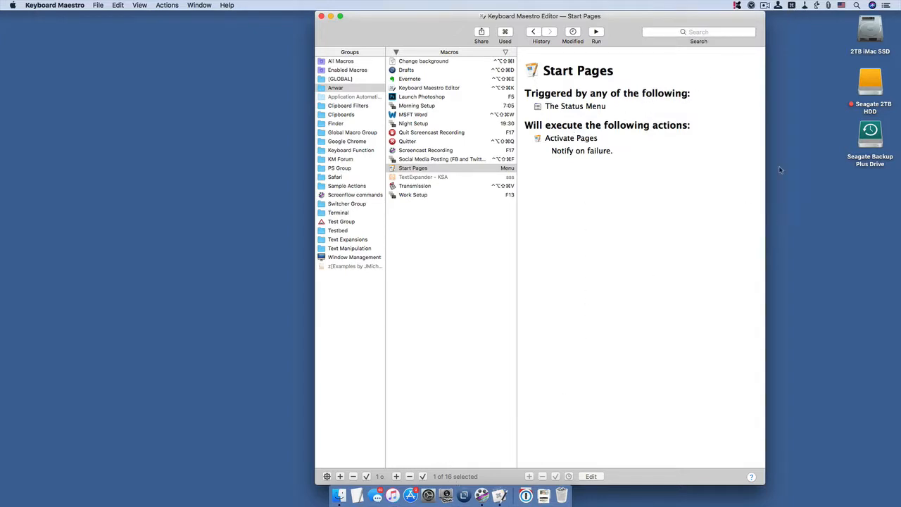
Replace the status menu trigger of Start Pages with a Typed String Trigger for #pag and finish editing.
click(592, 476)
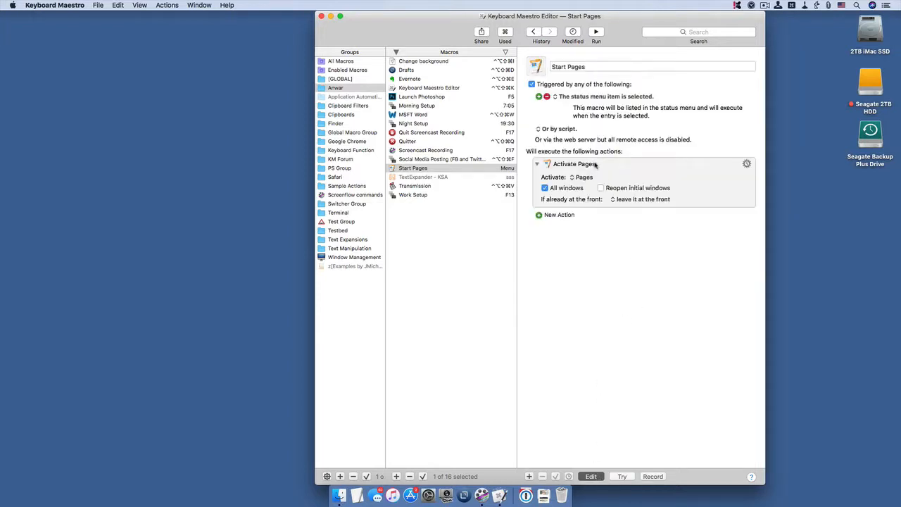
click(547, 97)
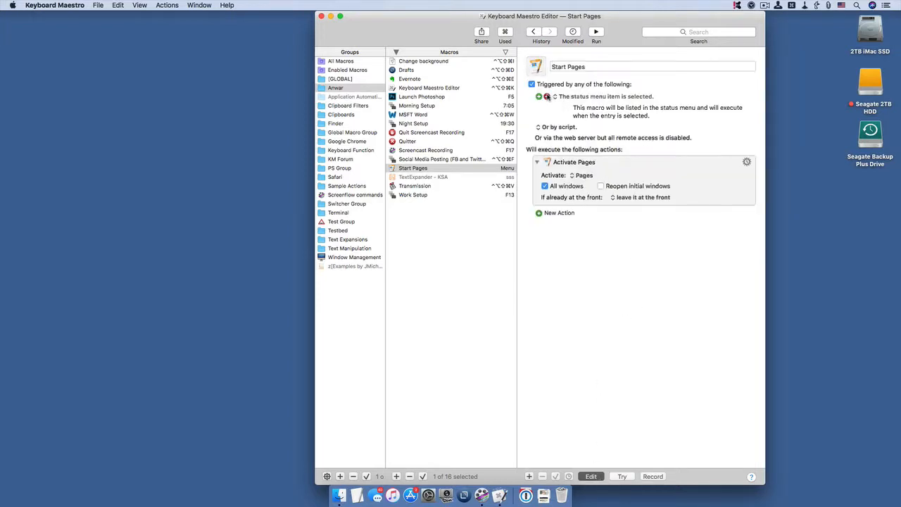
click(548, 96)
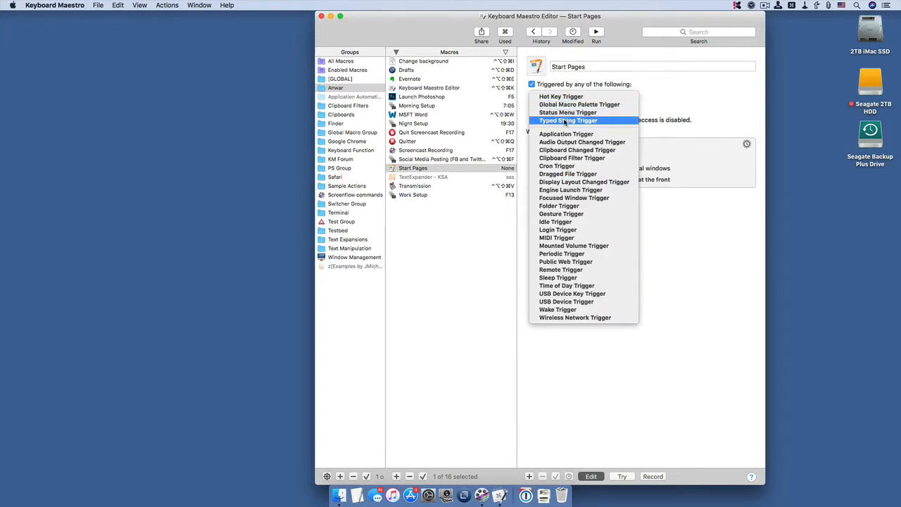
click(565, 122)
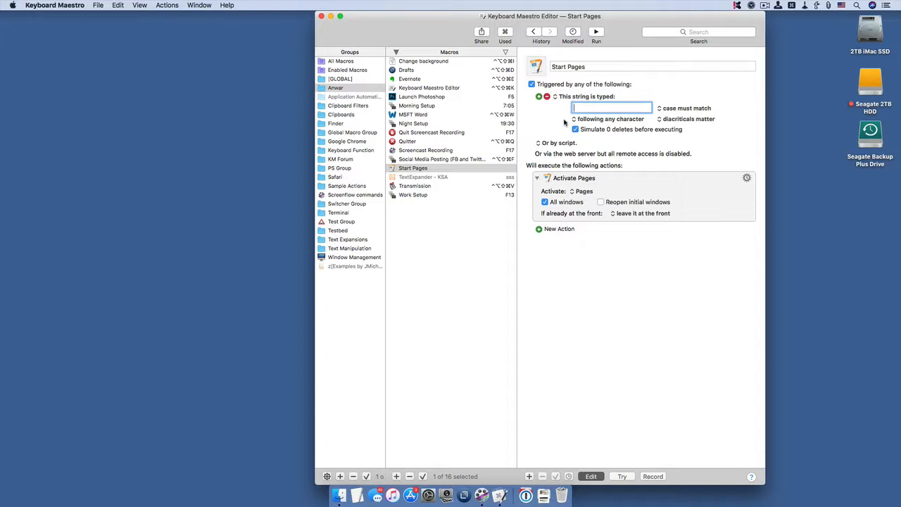
text(#pag)
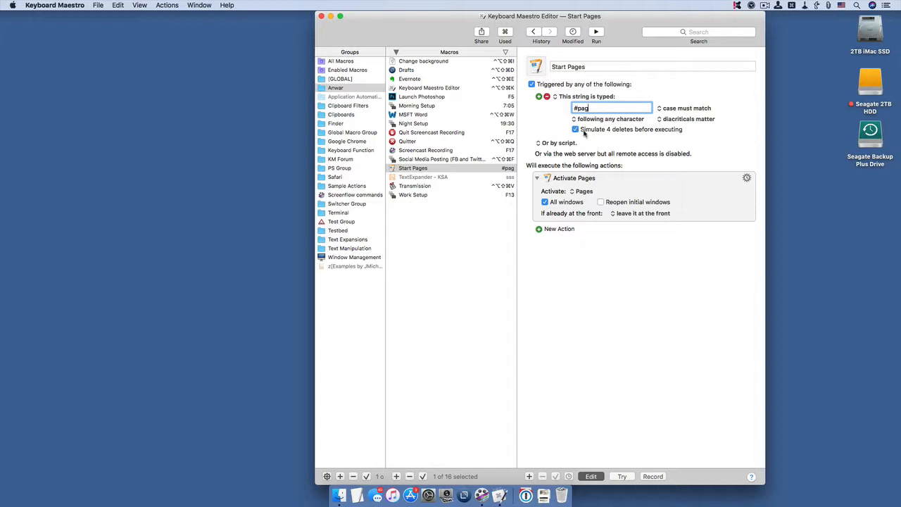
click(589, 477)
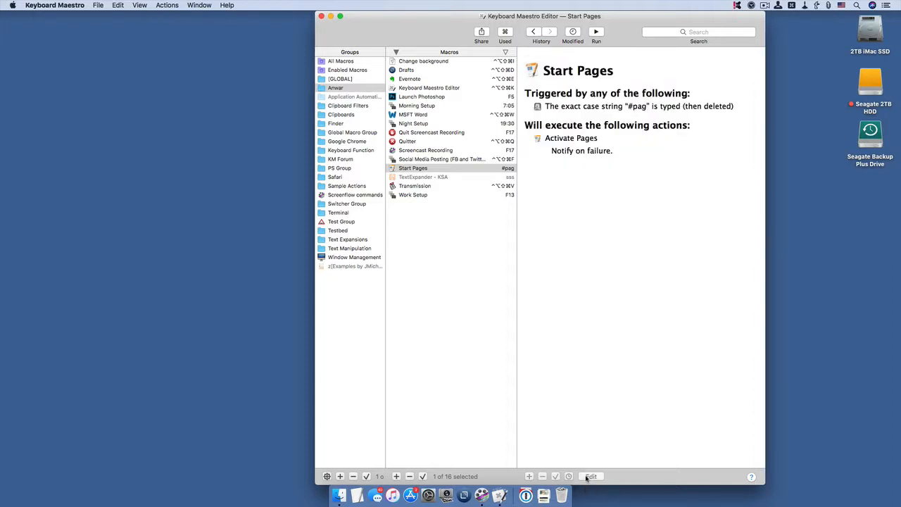
Switch to Drafts to test the #pag trigger, cancelling the new Pages document and returning to Keyboard Maestro Editor.
click(465, 496)
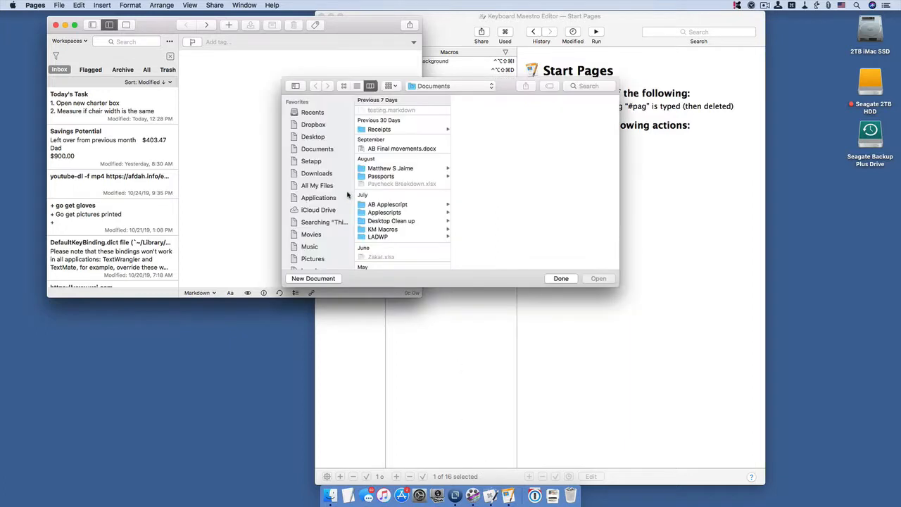
click(347, 198)
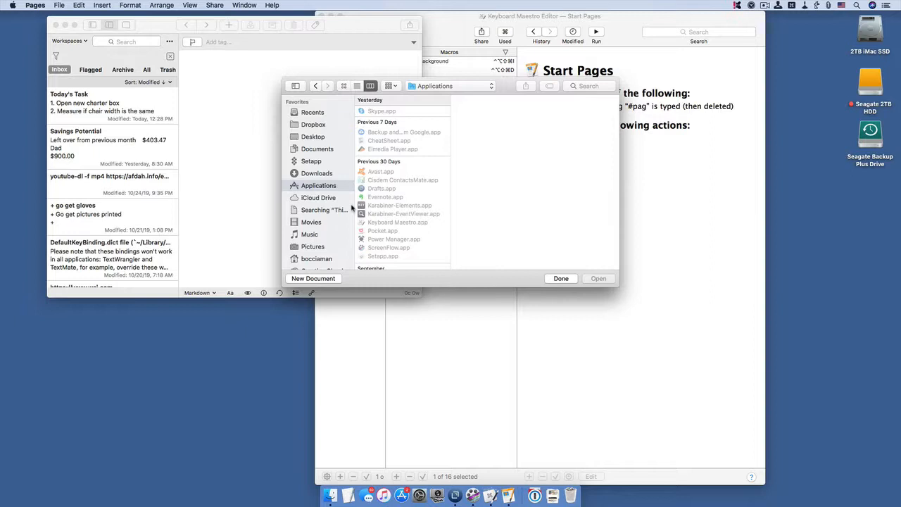
click(323, 279)
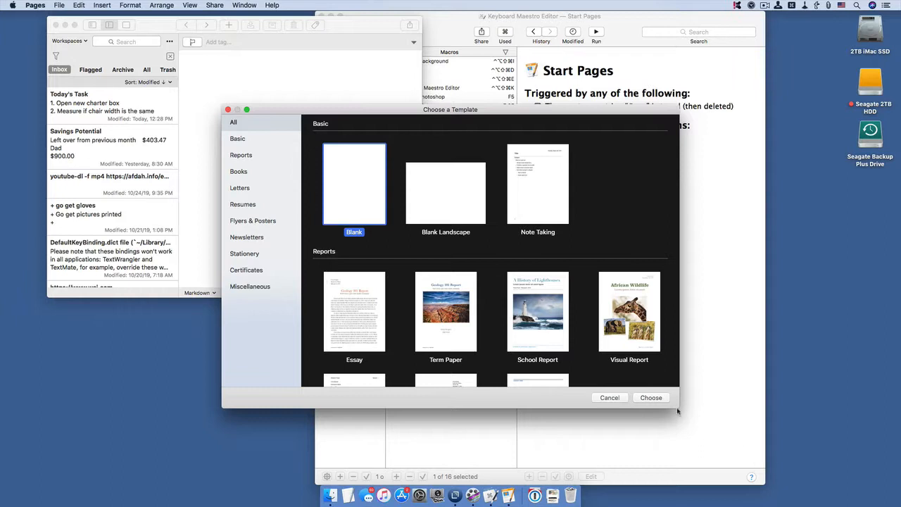
click(610, 398)
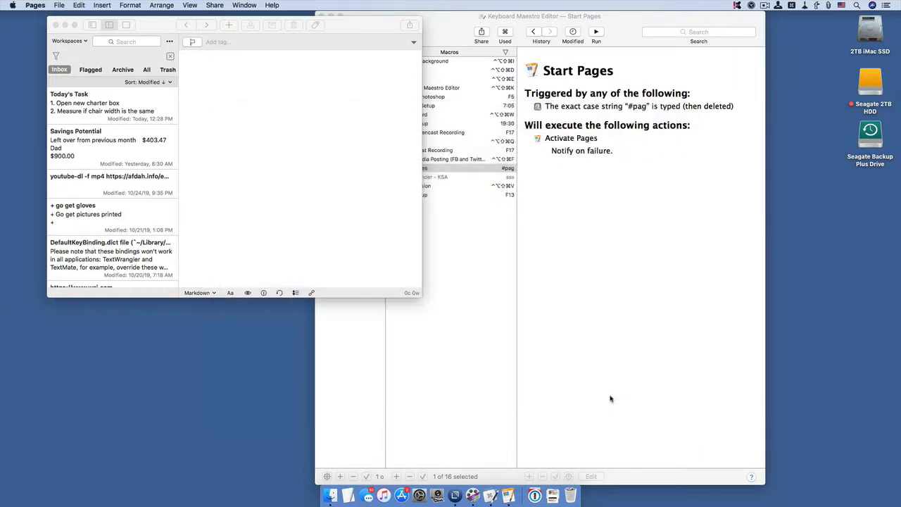
click(204, 19)
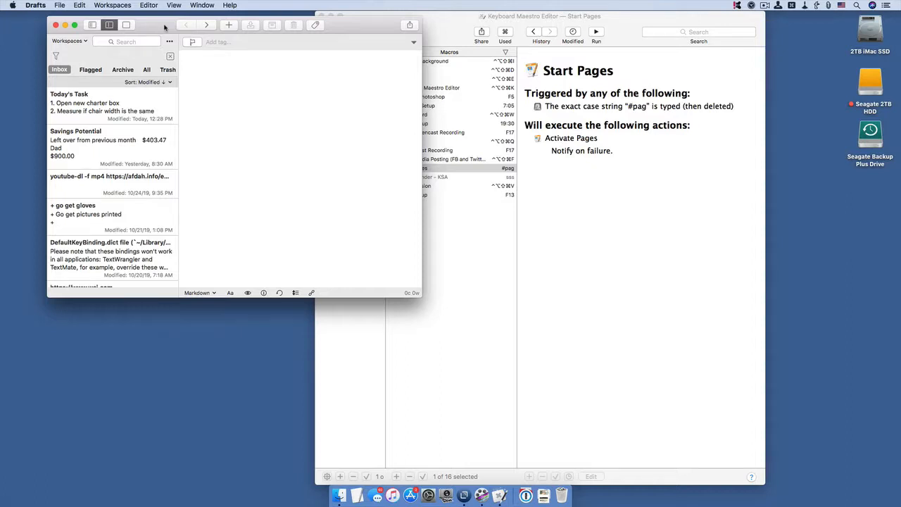
key(super+h)
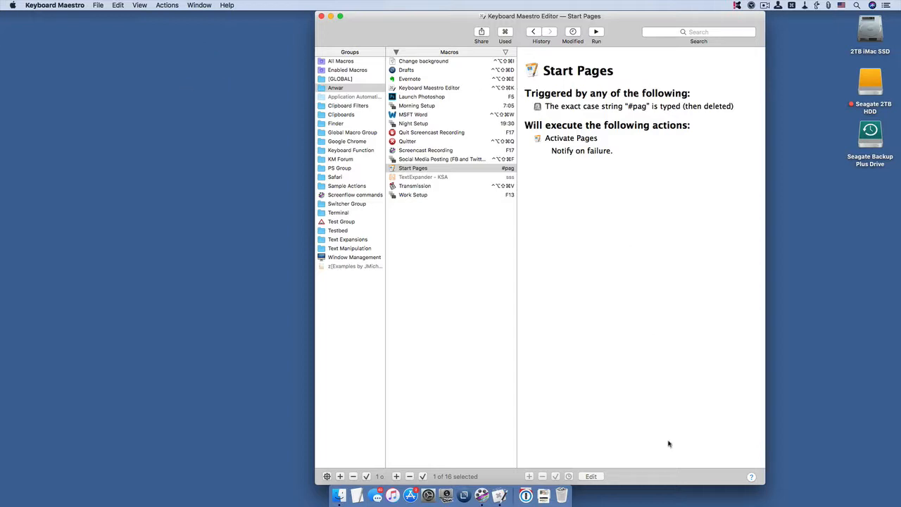
Replace the typed string trigger of Start Pages with an Application Trigger and look over its event options, keeping Activates.
click(592, 476)
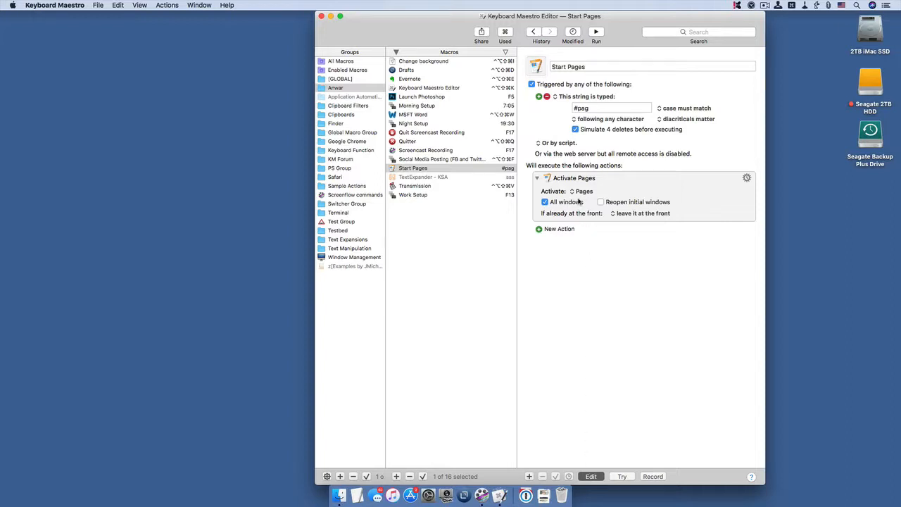
click(547, 97)
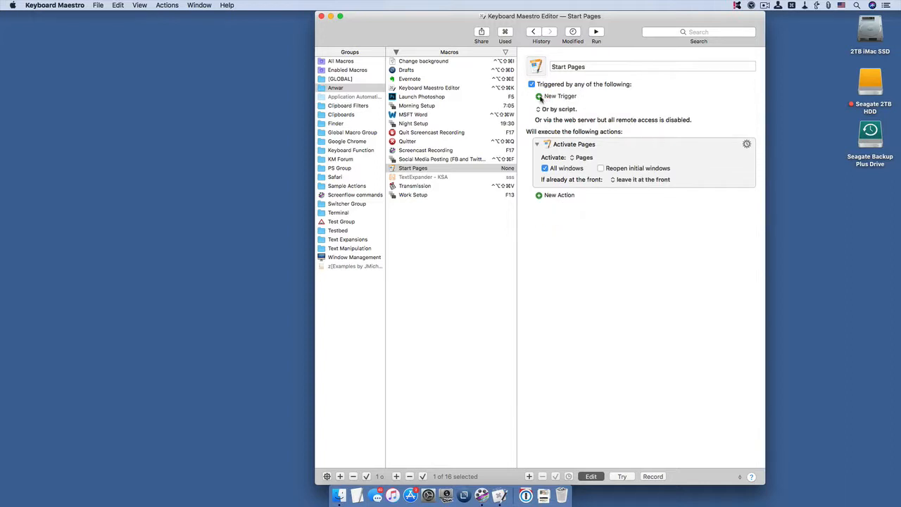
click(540, 97)
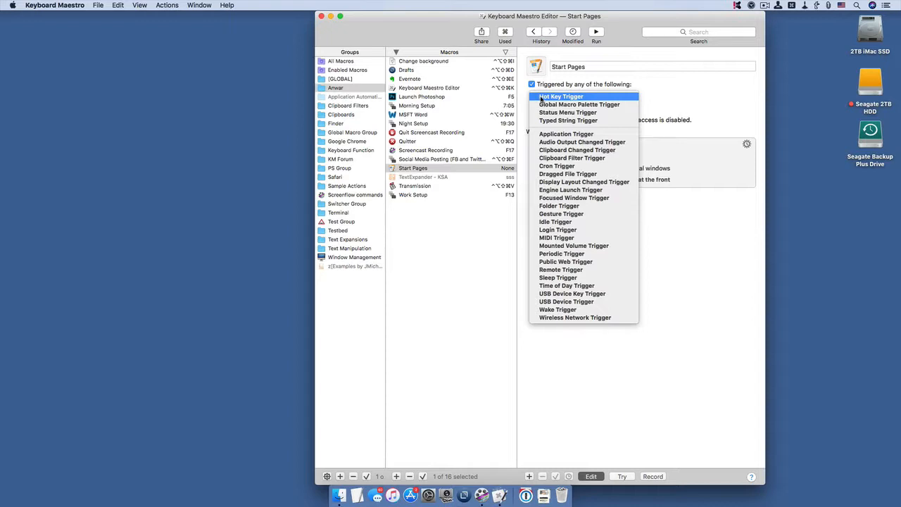
click(564, 134)
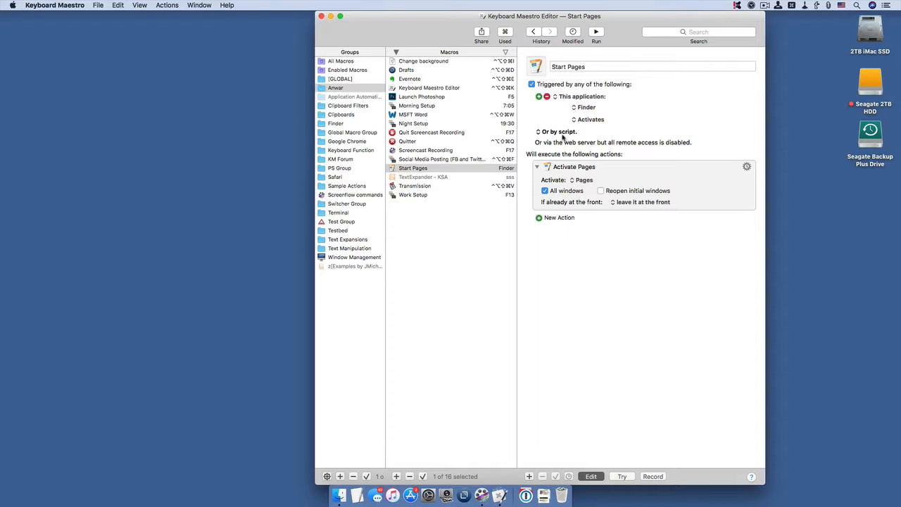
click(588, 120)
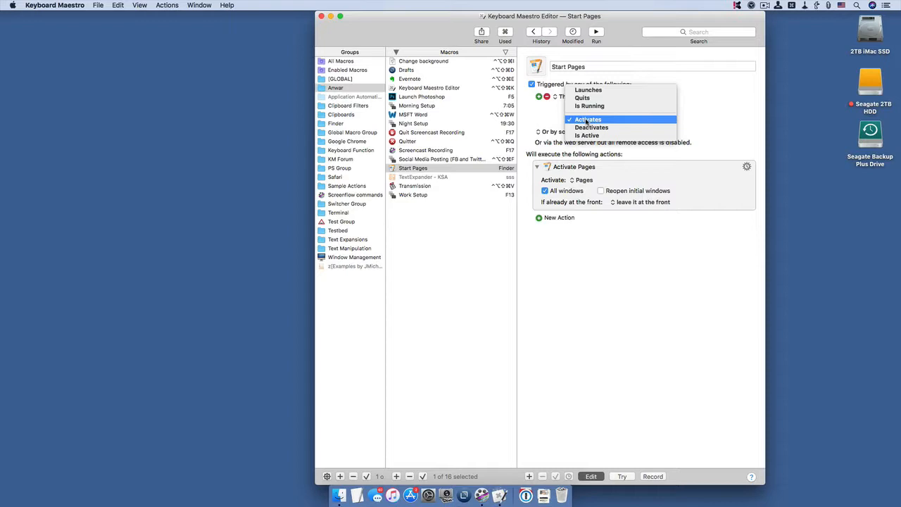
click(552, 118)
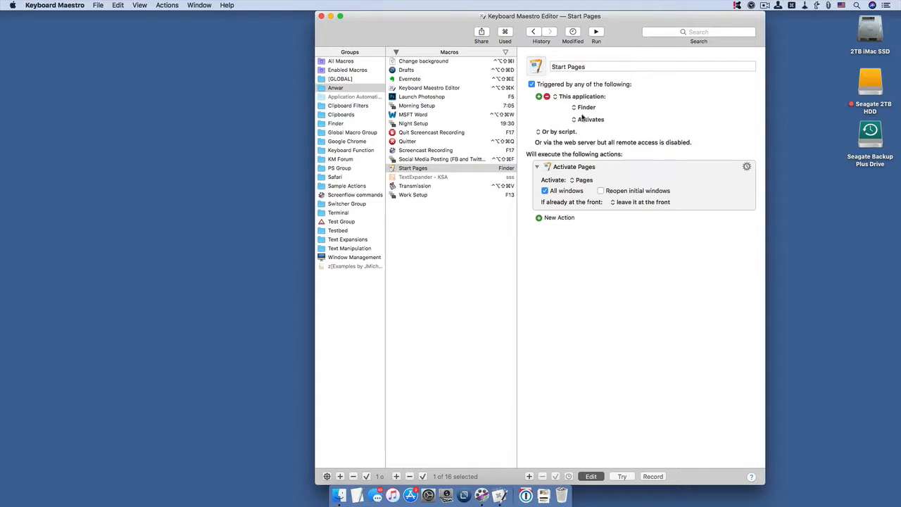
Set the application trigger to the recently used Terminal application and finish editing the macro.
click(590, 107)
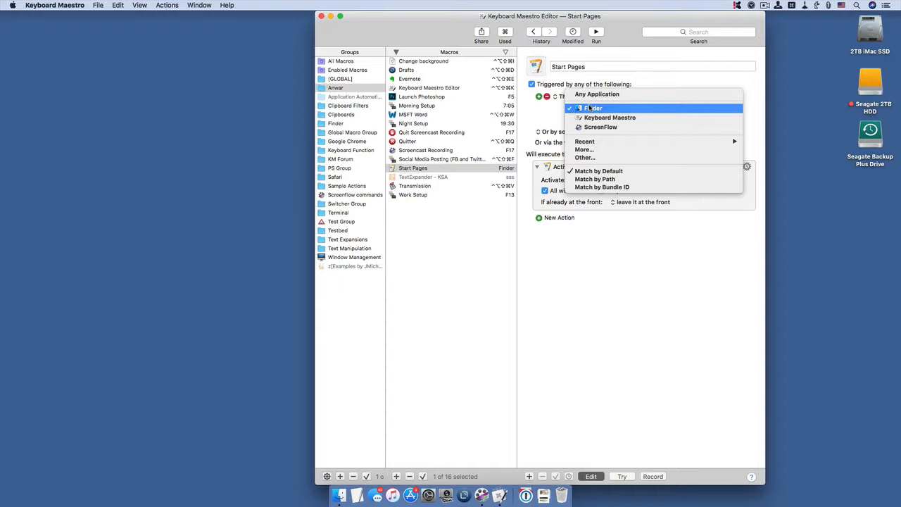
mouse_move(598, 144)
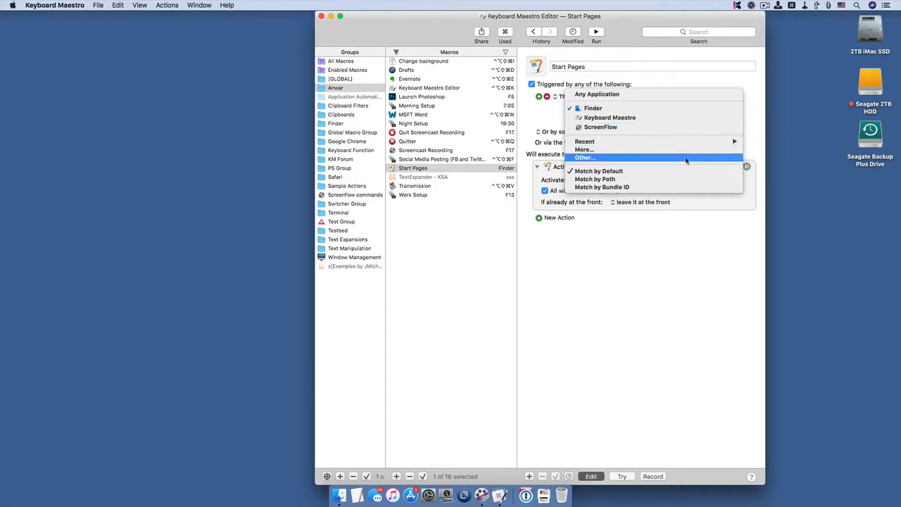
mouse_move(681, 143)
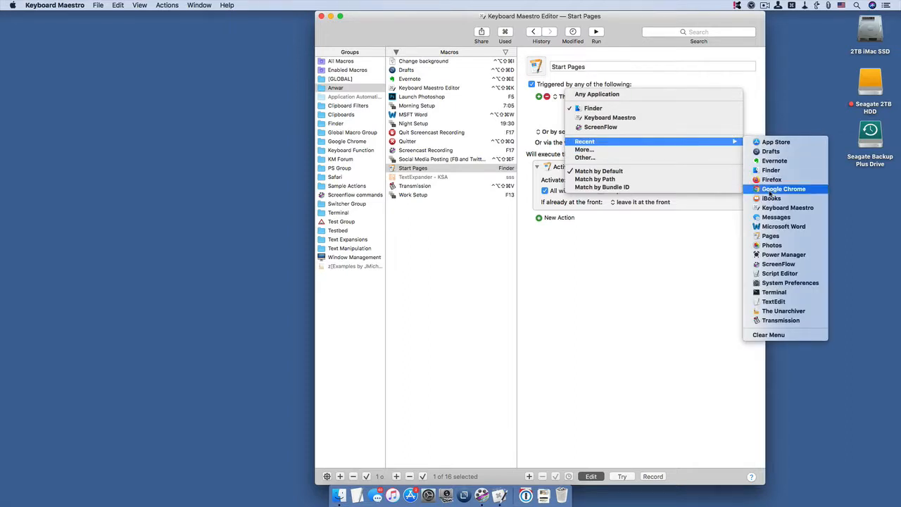
click(789, 291)
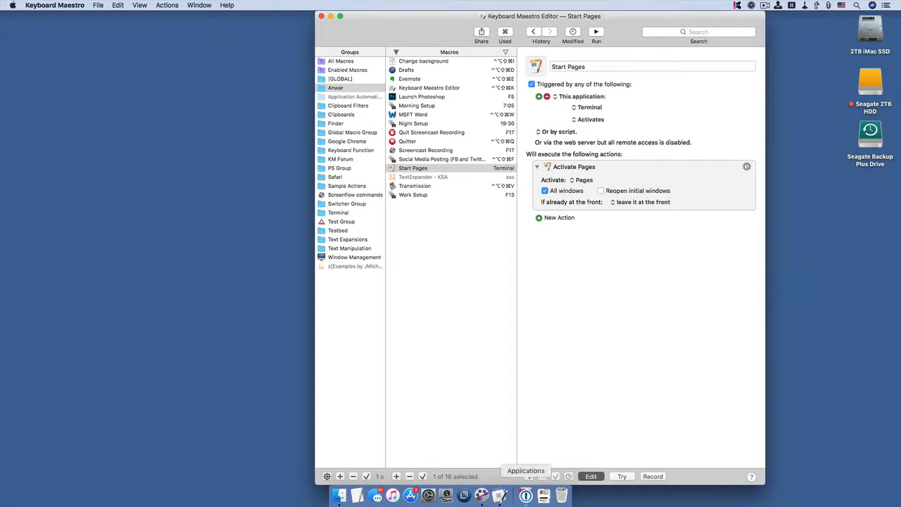
click(591, 477)
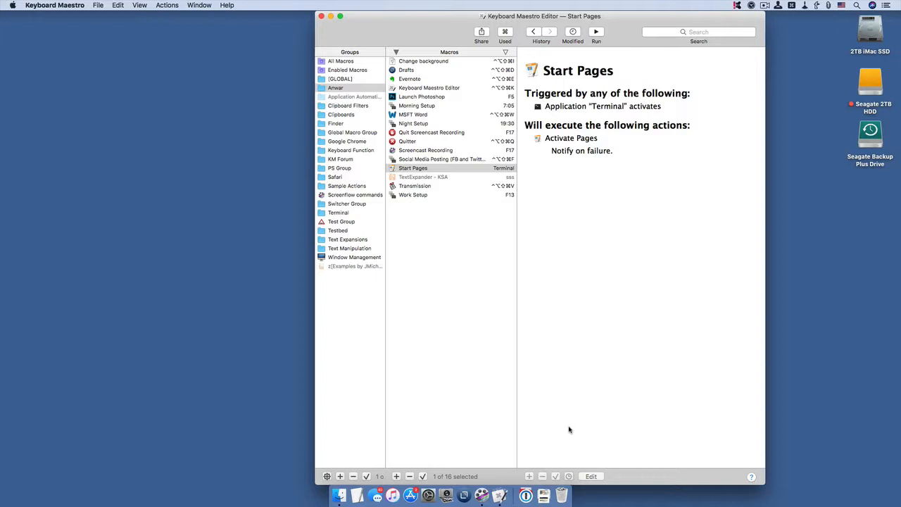
Launch Terminal through Spotlight to test the trigger, dismissing the Pages file dialog and closing the Terminal window.
key(super+space)
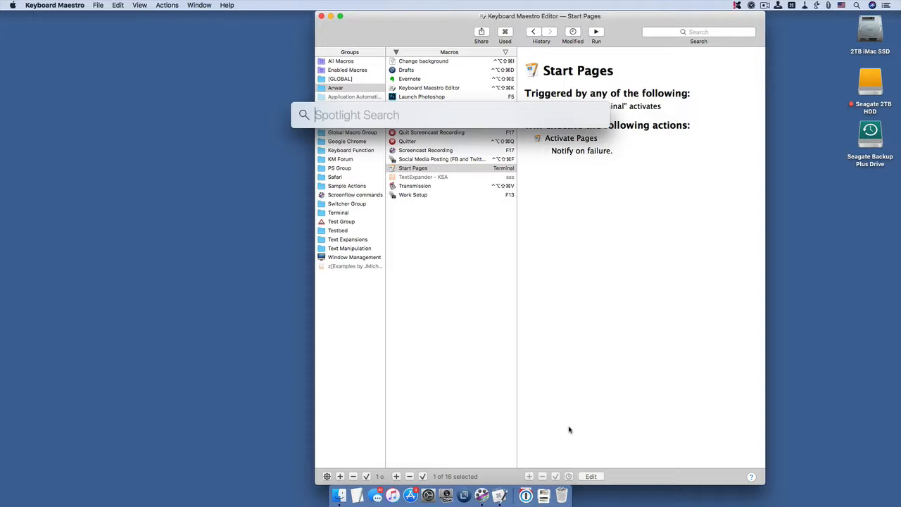
text(ter)
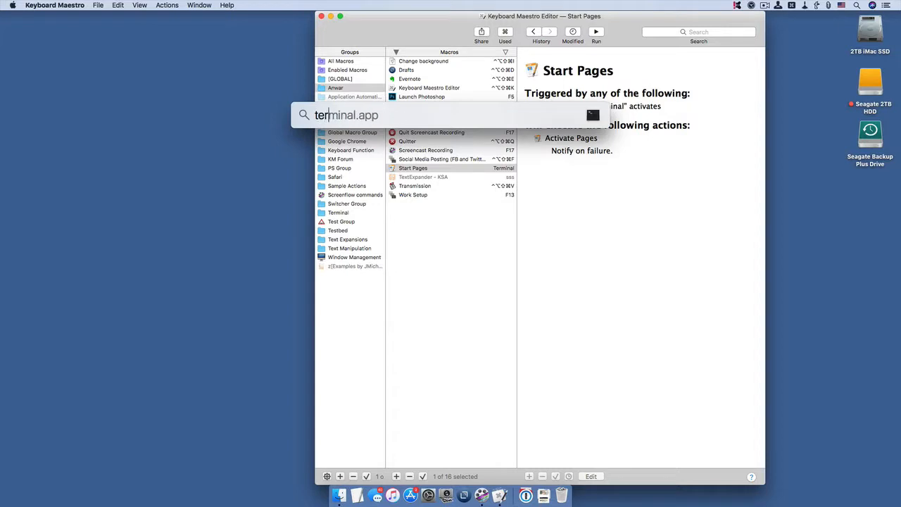
key(Return)
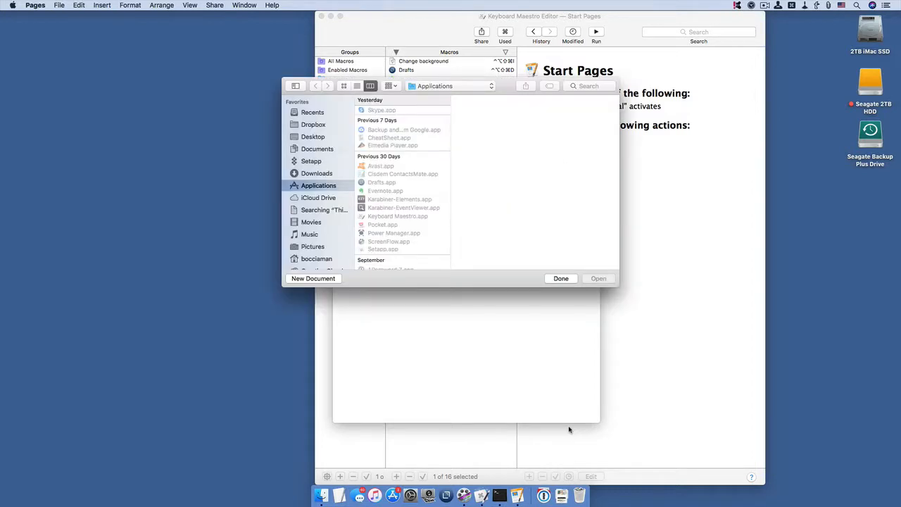
key(Escape)
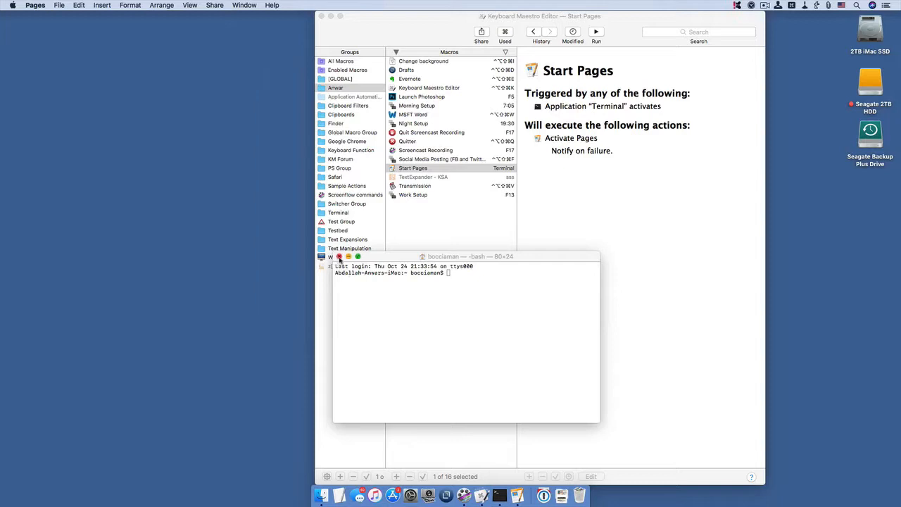
click(339, 257)
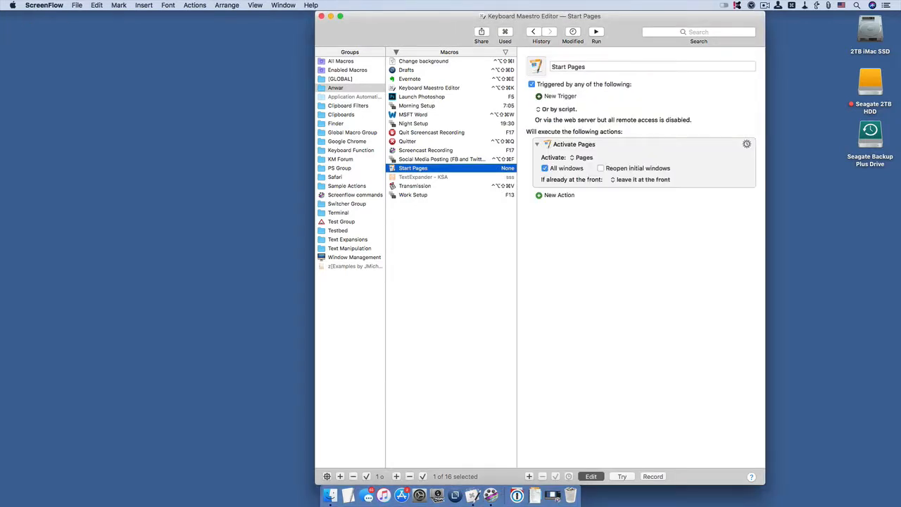
Add a Time of Day Trigger to Start Pages and toggle its Sunday, Monday and Tuesday settings.
click(561, 98)
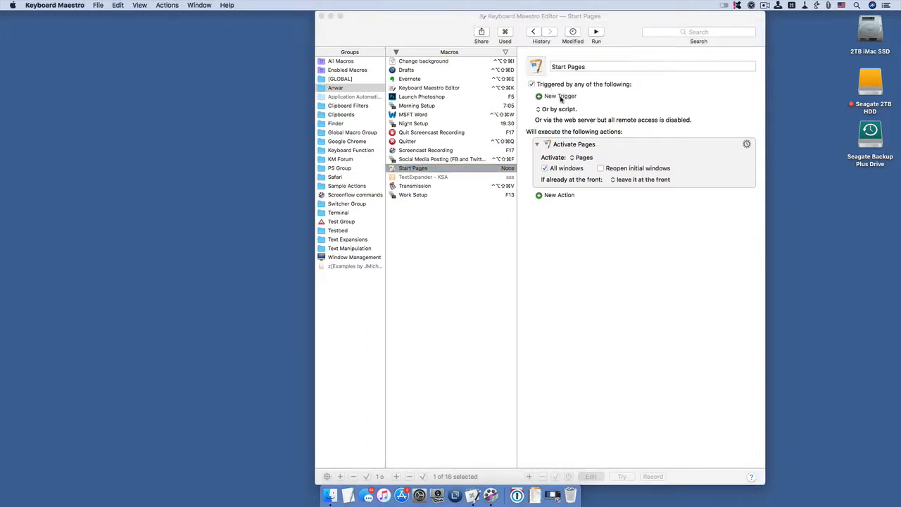
click(561, 98)
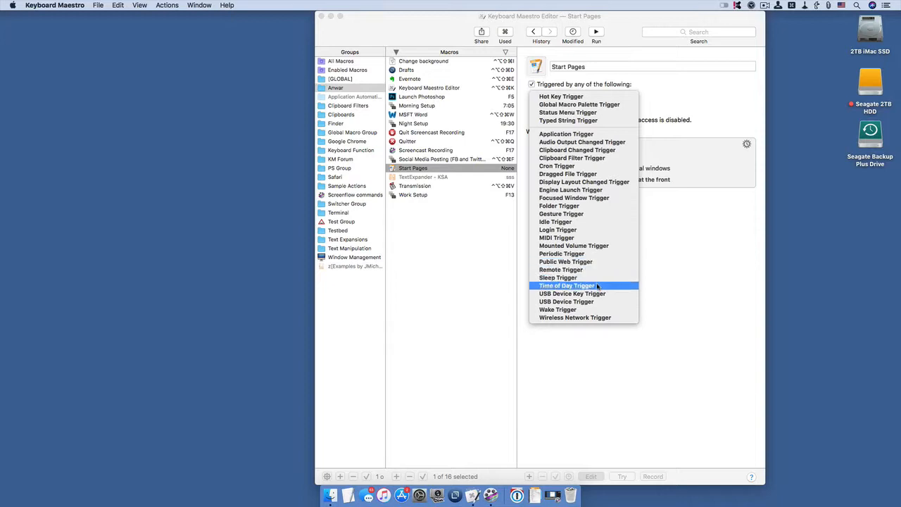
click(598, 286)
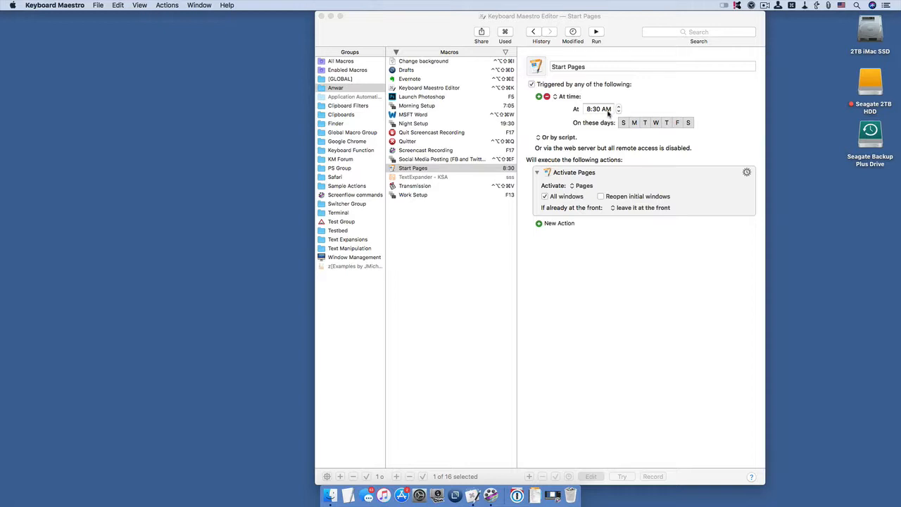
click(624, 124)
click(635, 124)
click(646, 124)
click(646, 124)
Remove the Time of Day Trigger from Start Pages and look over the list of available trigger types.
click(548, 97)
click(549, 98)
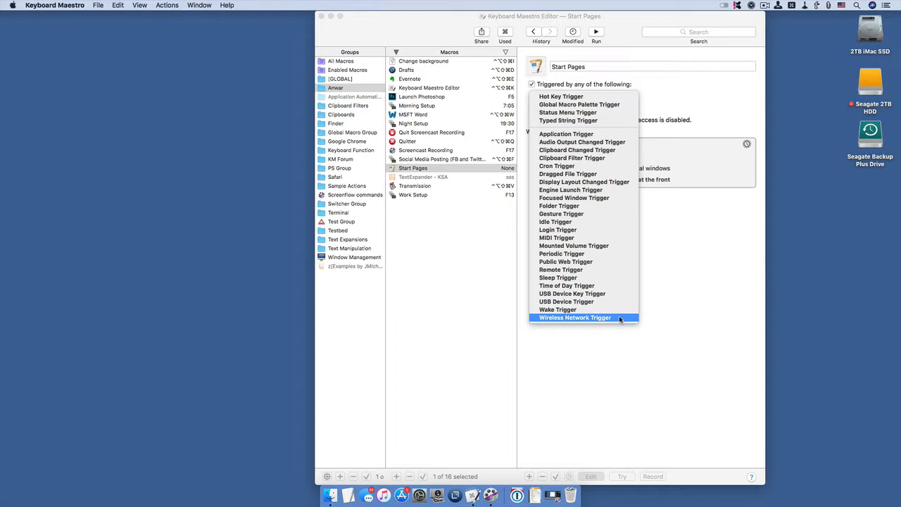
click(632, 346)
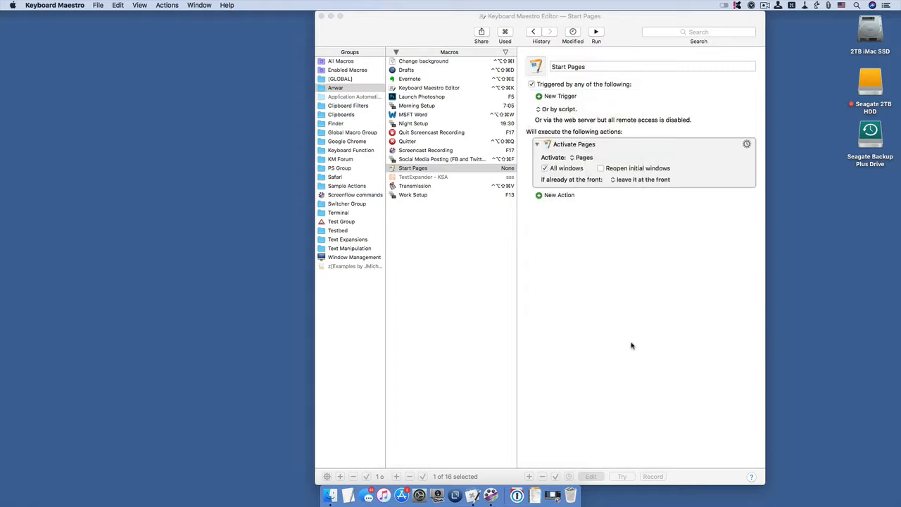